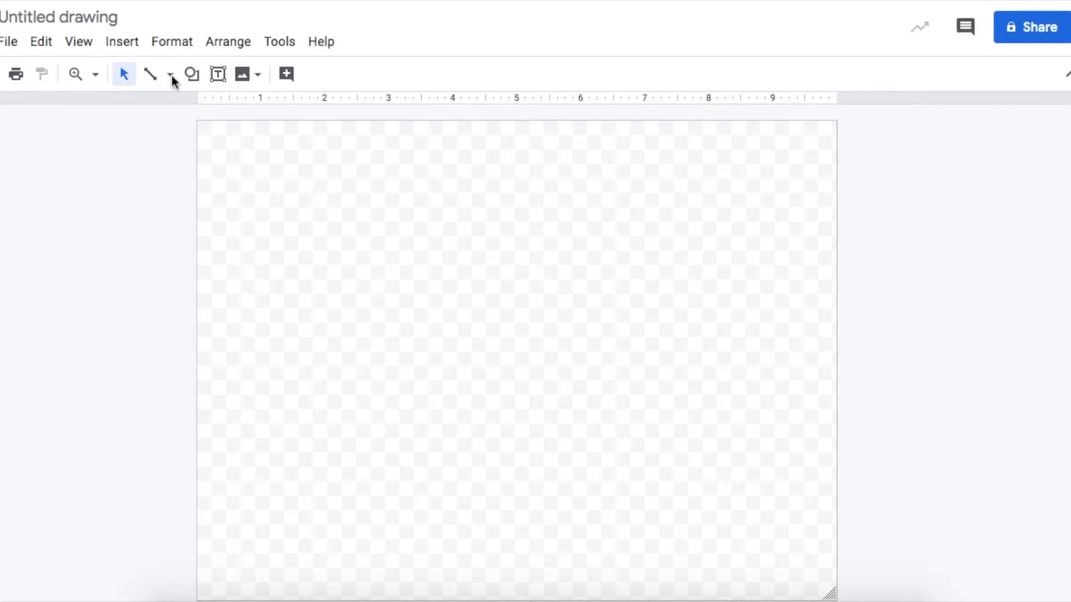
Draw three straight lines: a vertical one near the canvas's left edge, a nearly horizontal one near its top, and a descending diagonal one.
left_click(171, 75)
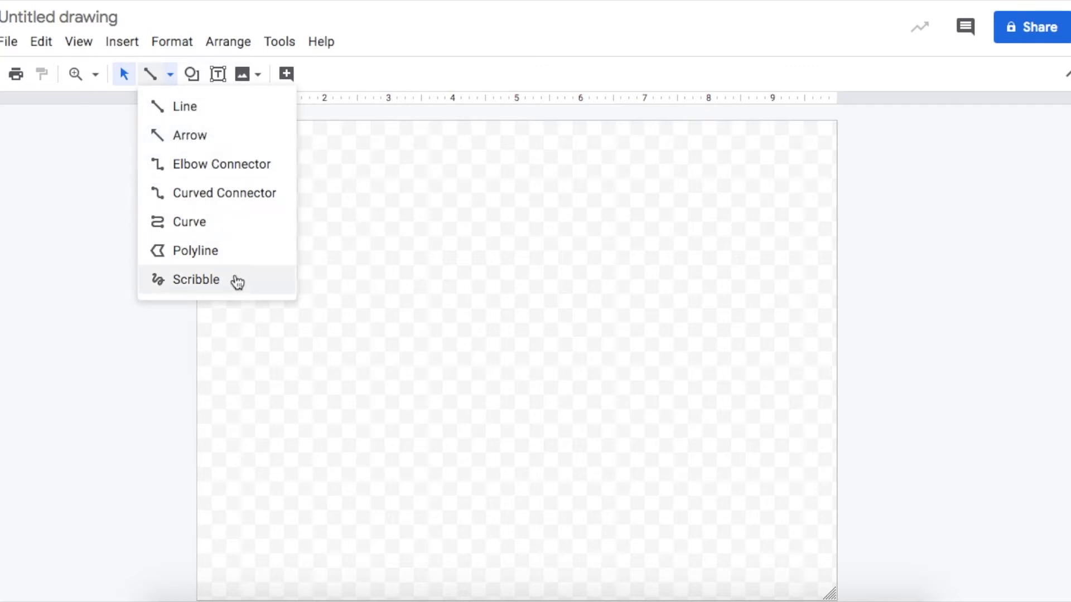
left_click(247, 120)
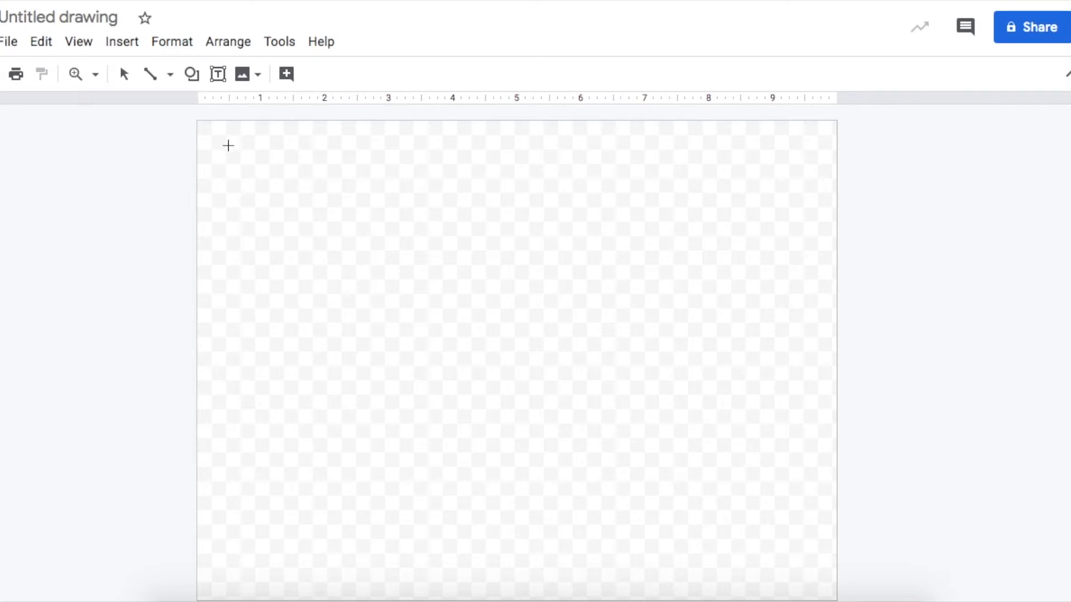
mouse_move(229, 144)
left_mouse_down()
mouse_move(241, 402)
mouse_move(242, 559)
mouse_move(228, 584)
left_mouse_up()
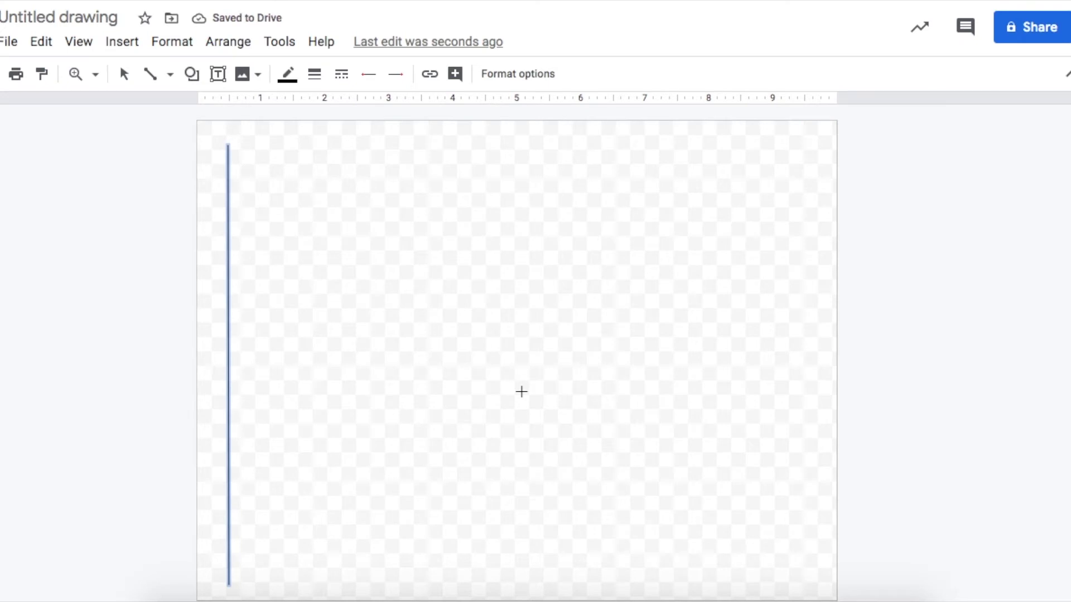
left_click_drag(255, 172, 807, 176)
left_click_drag(295, 226, 745, 574)
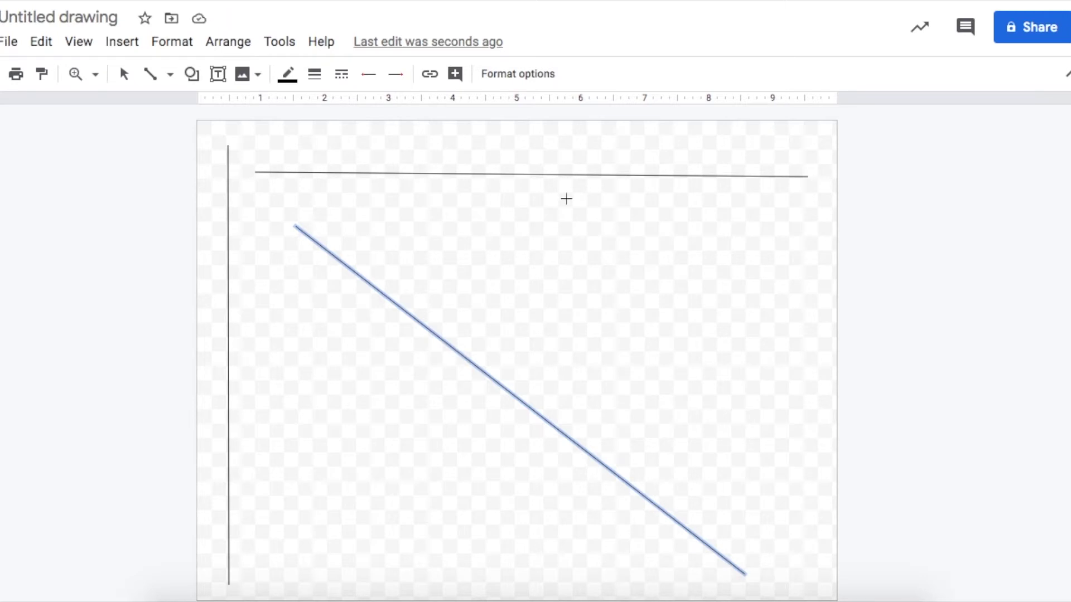
left_click(124, 75)
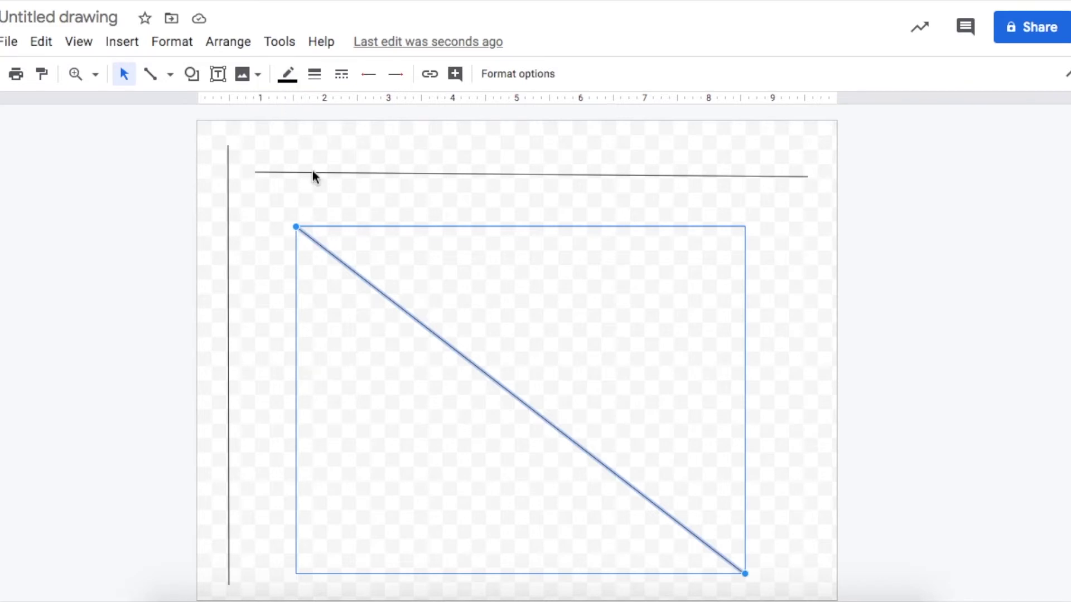
Format the diagonal line with a dark purple colour and a 24px weight.
left_click(287, 75)
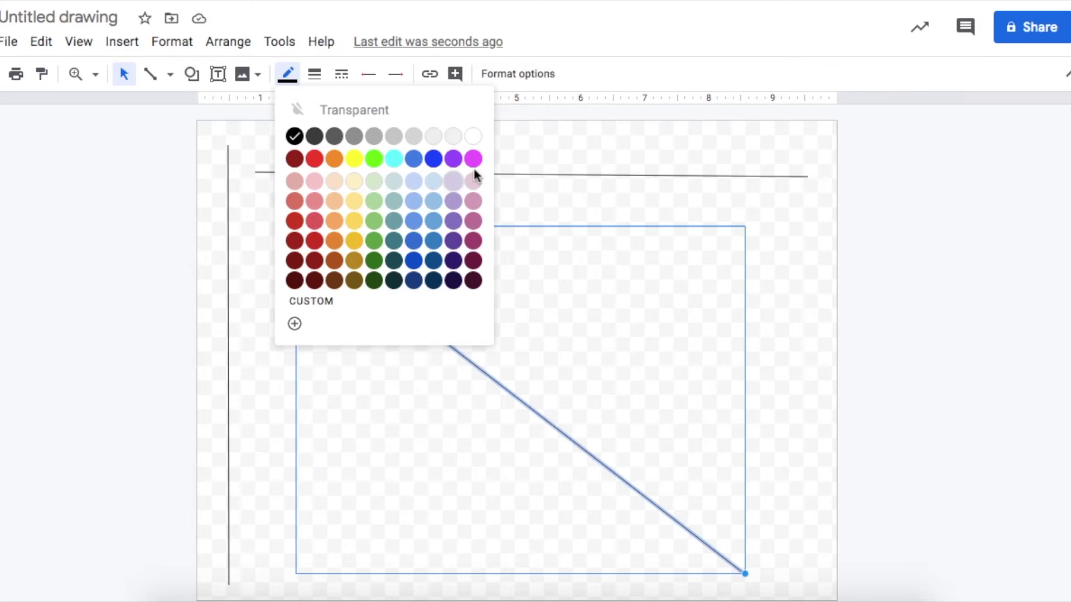
left_click(453, 240)
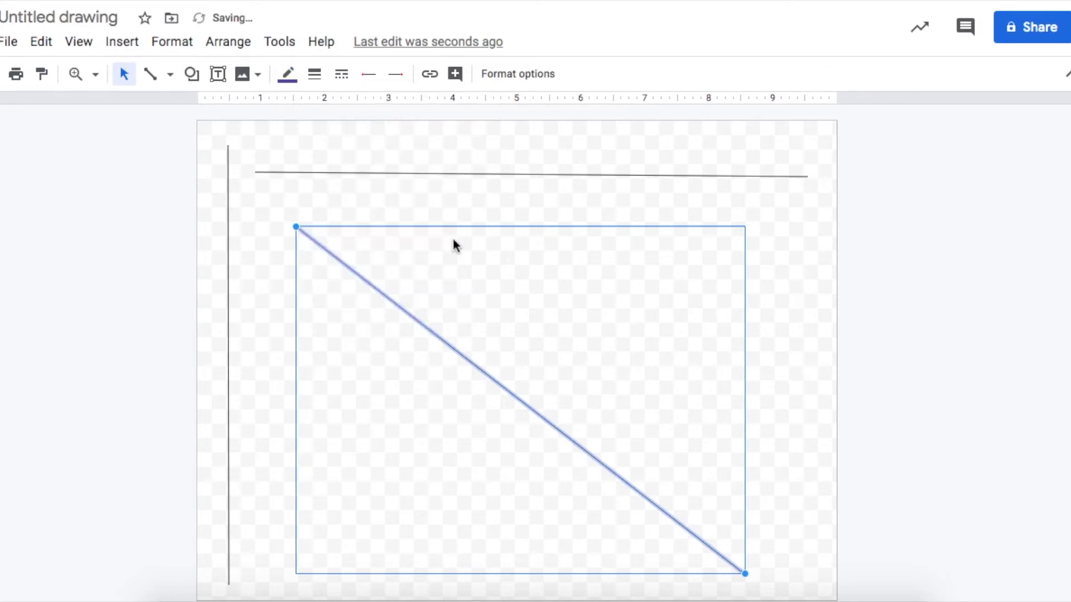
left_click(496, 255)
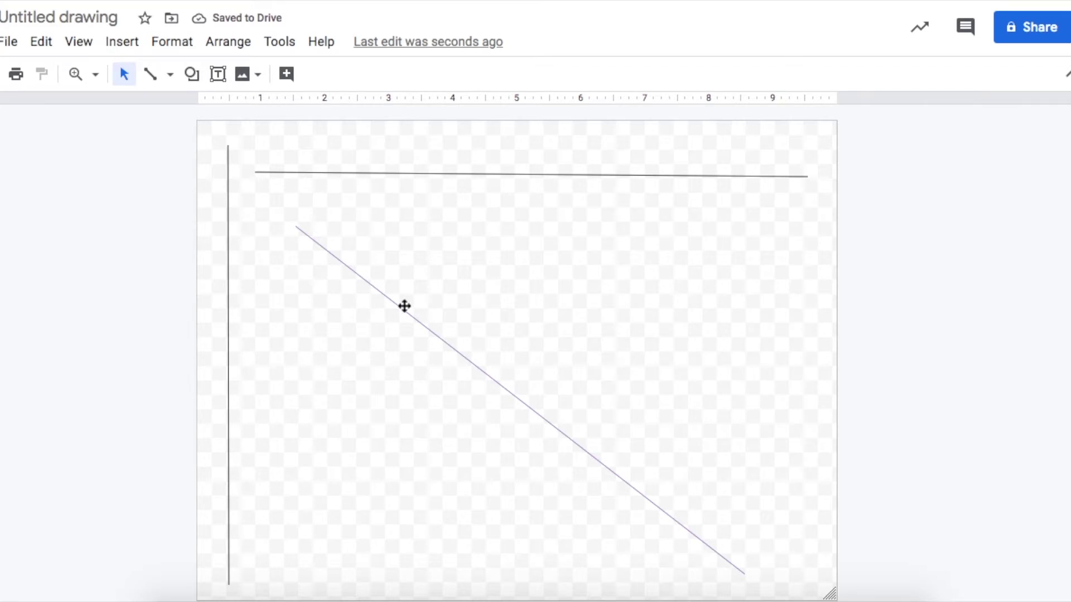
left_click(404, 306)
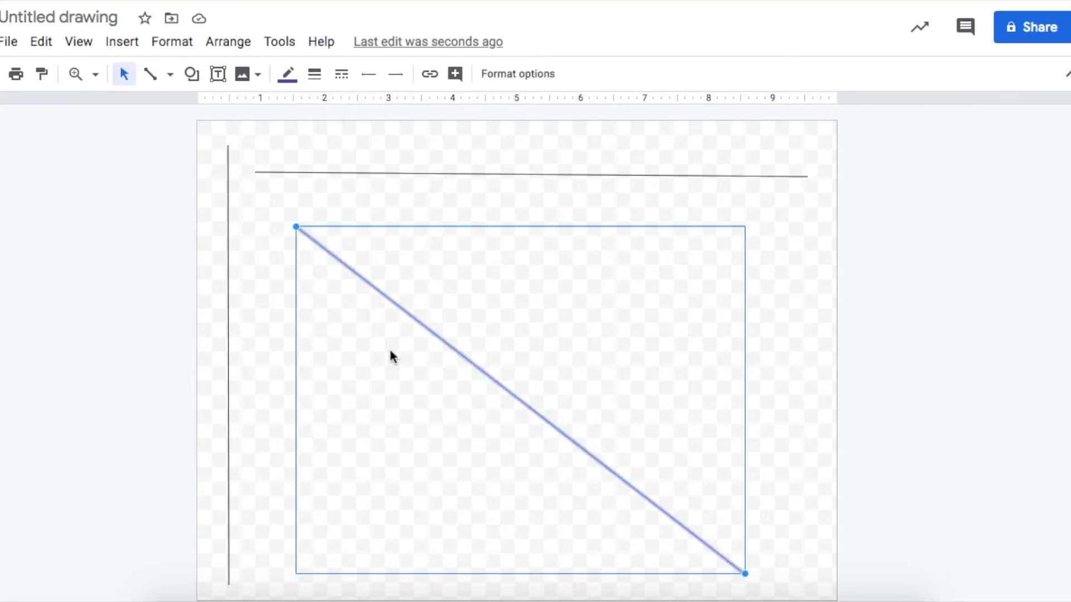
left_click(316, 76)
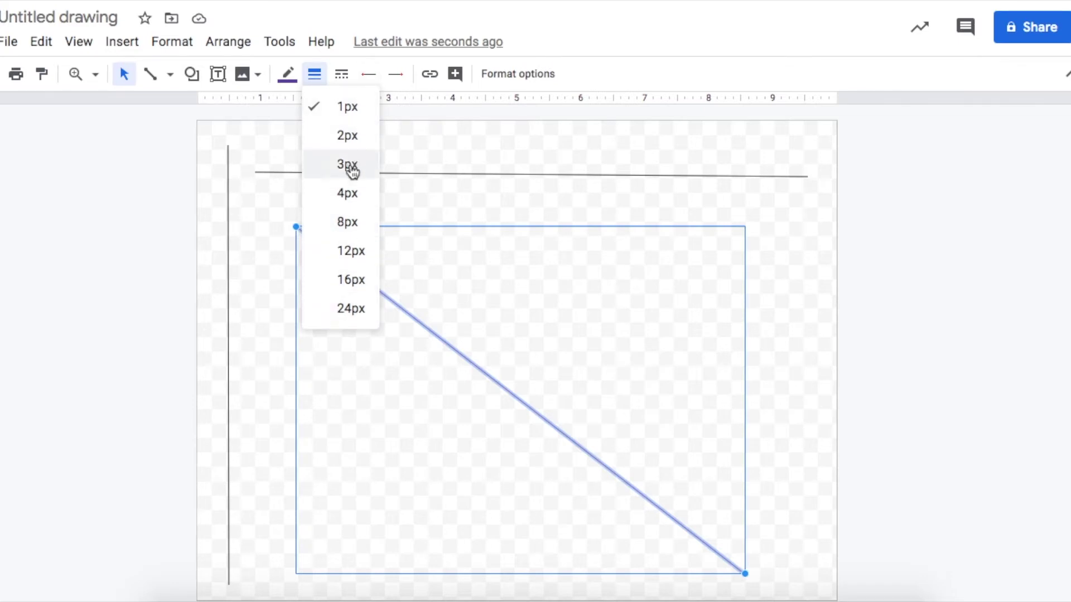
left_click(353, 310)
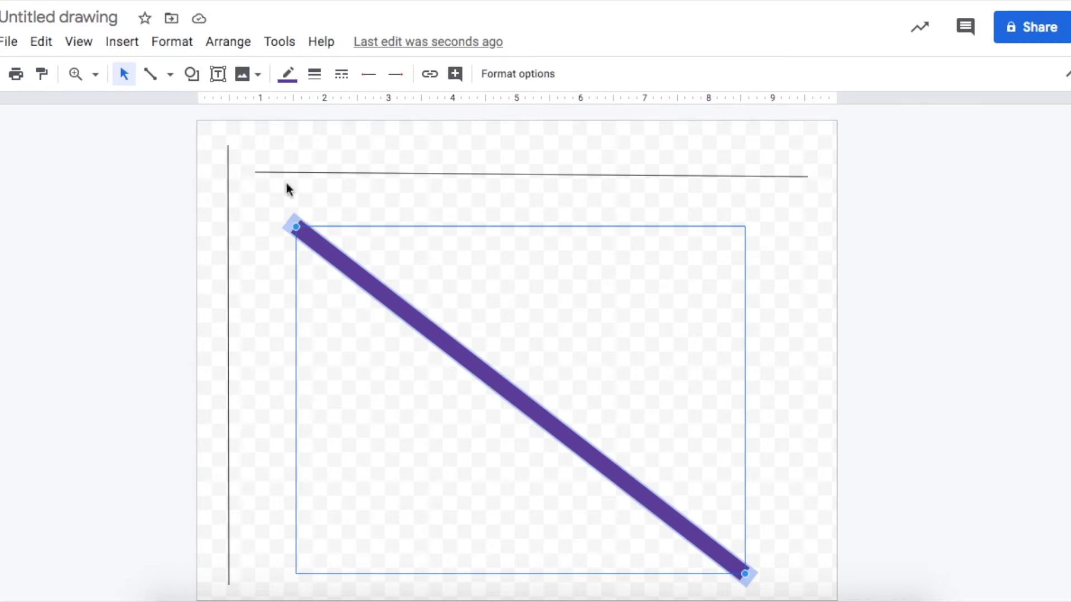
left_click(124, 78)
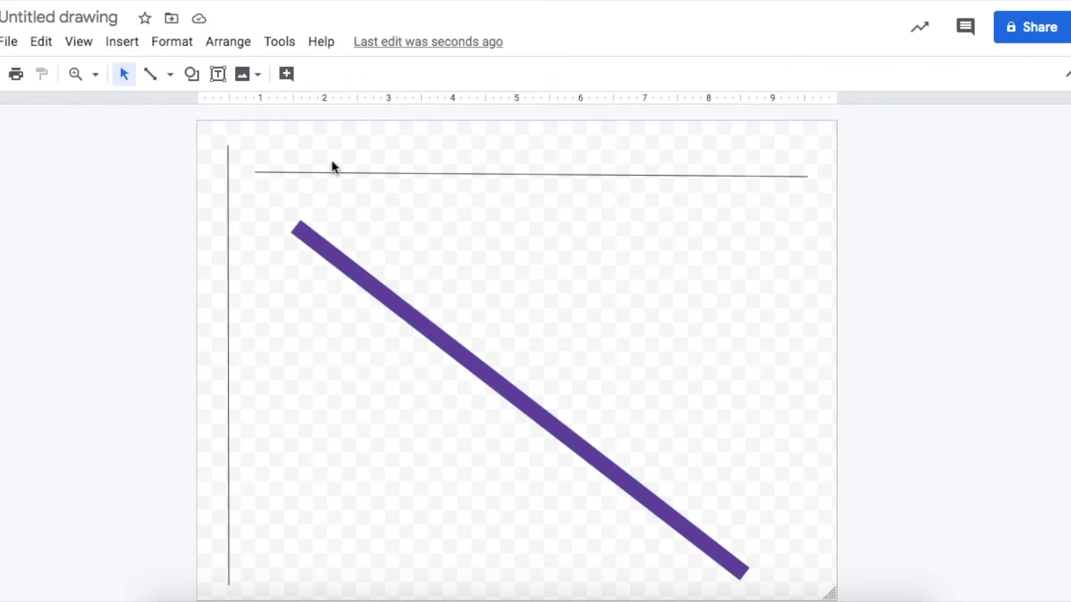
Format the nearly horizontal line with a bright green colour and a 12px weight.
left_click(368, 174)
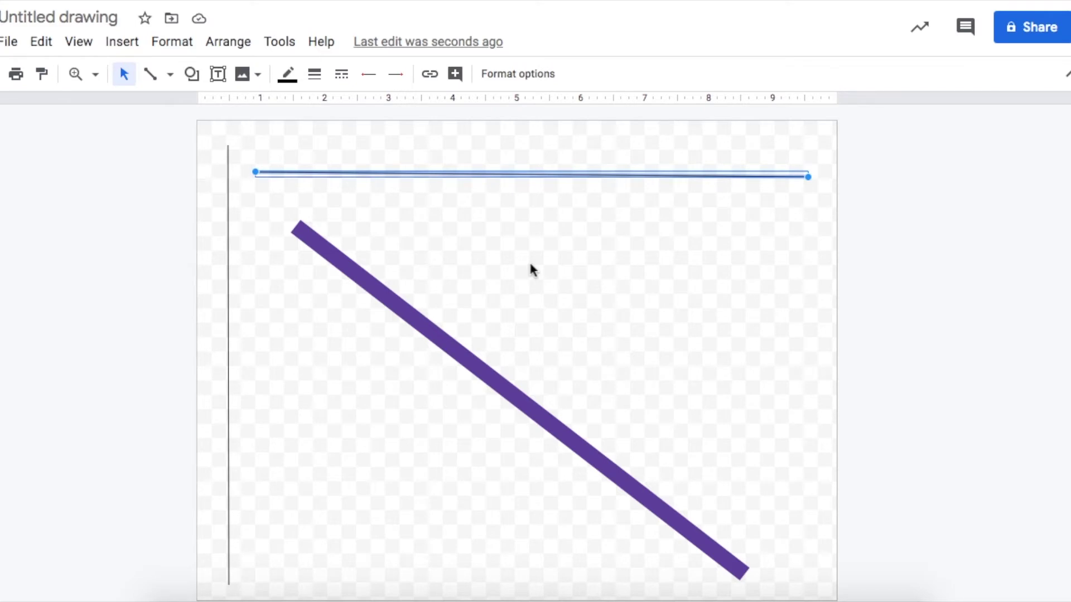
left_click(285, 75)
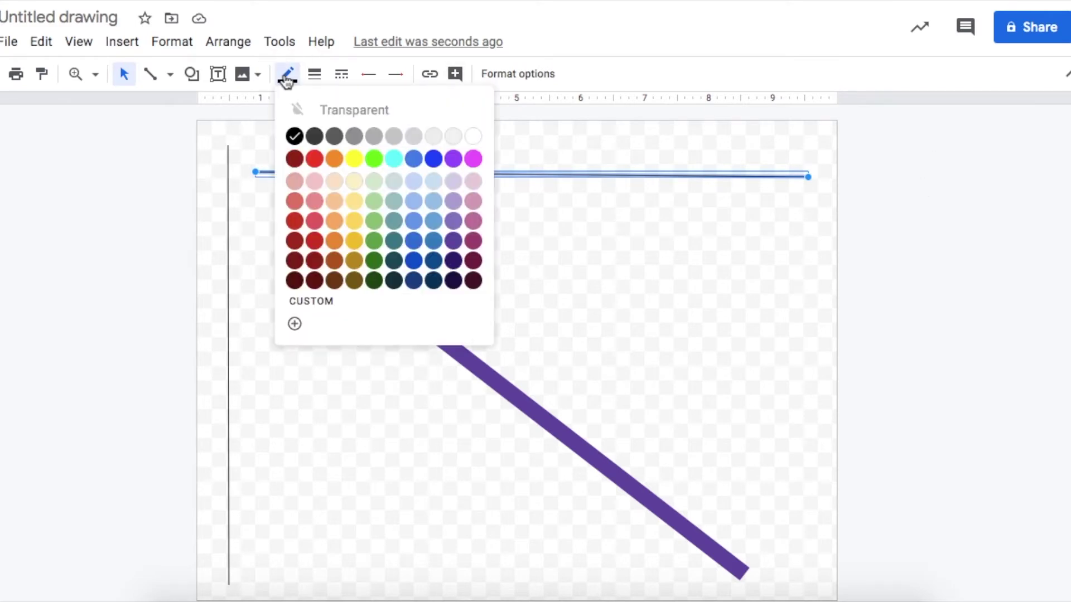
left_click(374, 160)
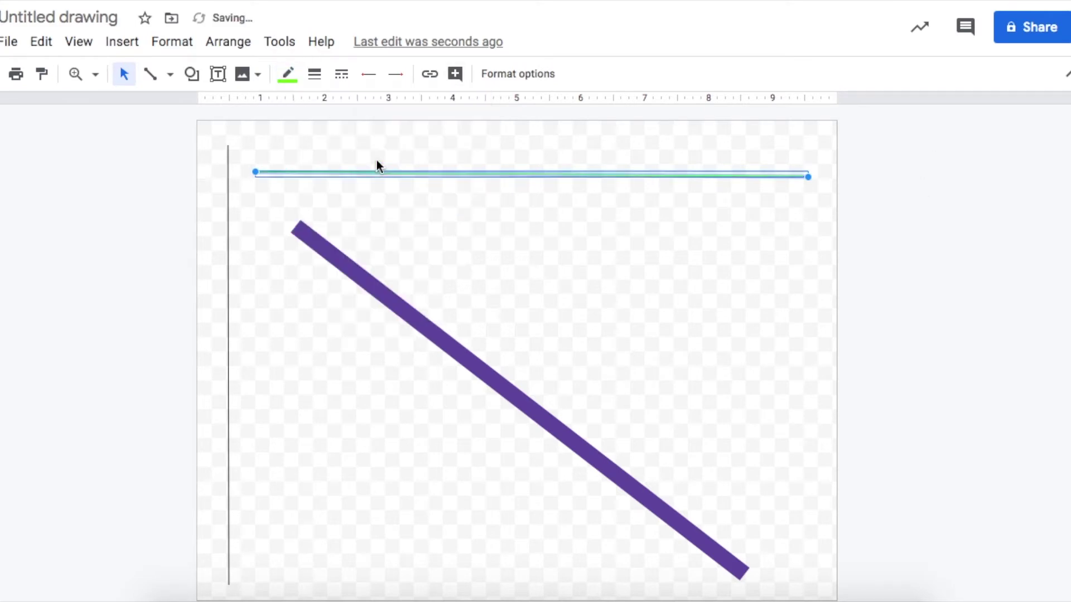
left_click(315, 77)
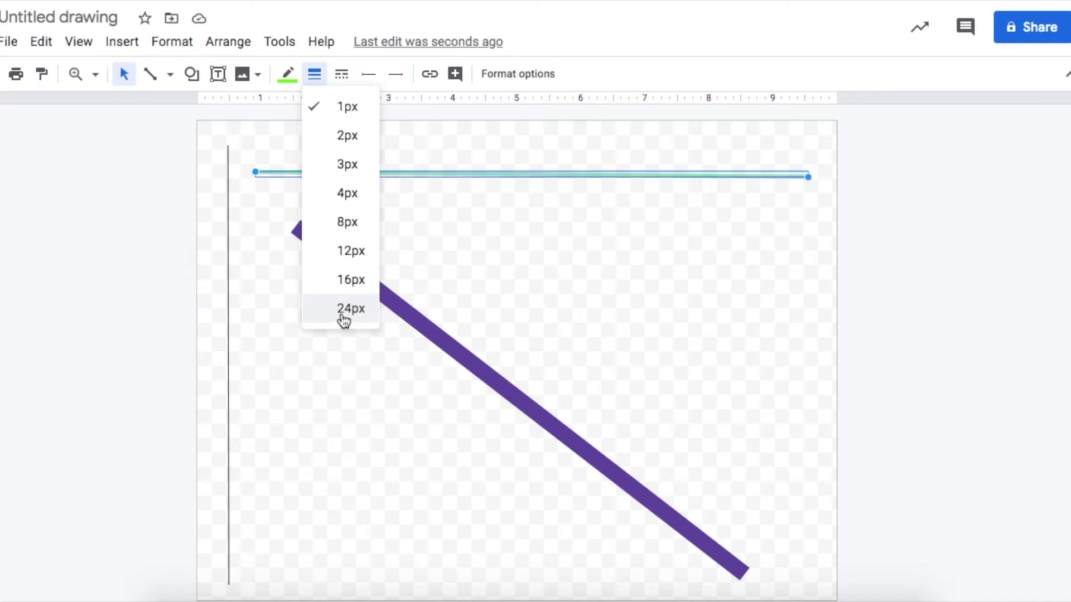
left_click(356, 253)
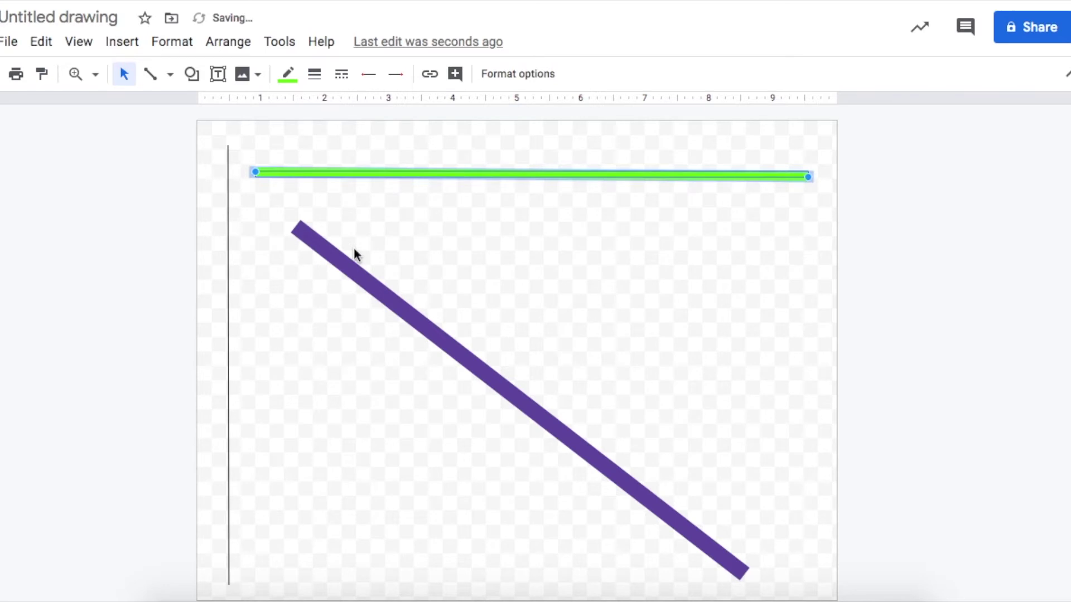
left_click(597, 213)
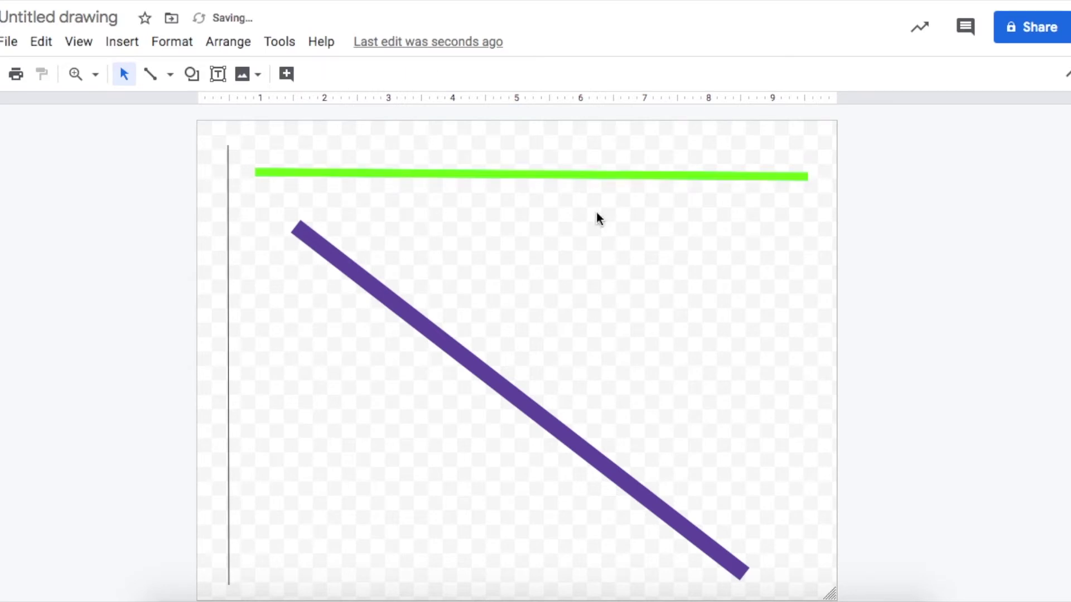
Try the dotted, dashed, dash-dot, long-dash and long-dash-dot styles in turn on the green line.
left_click(524, 175)
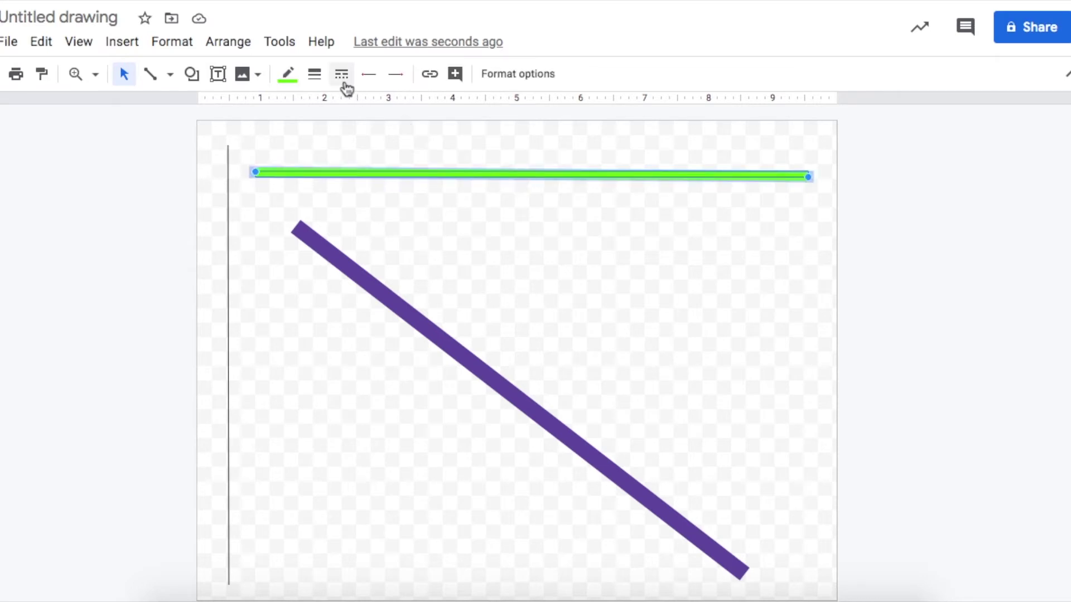
left_click(315, 80)
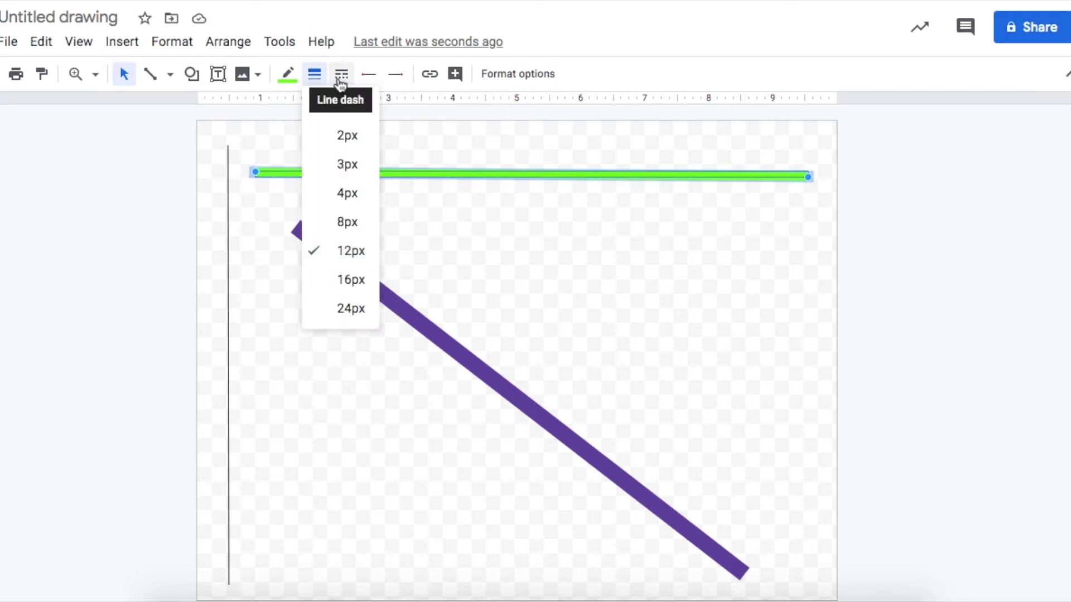
left_click(341, 84)
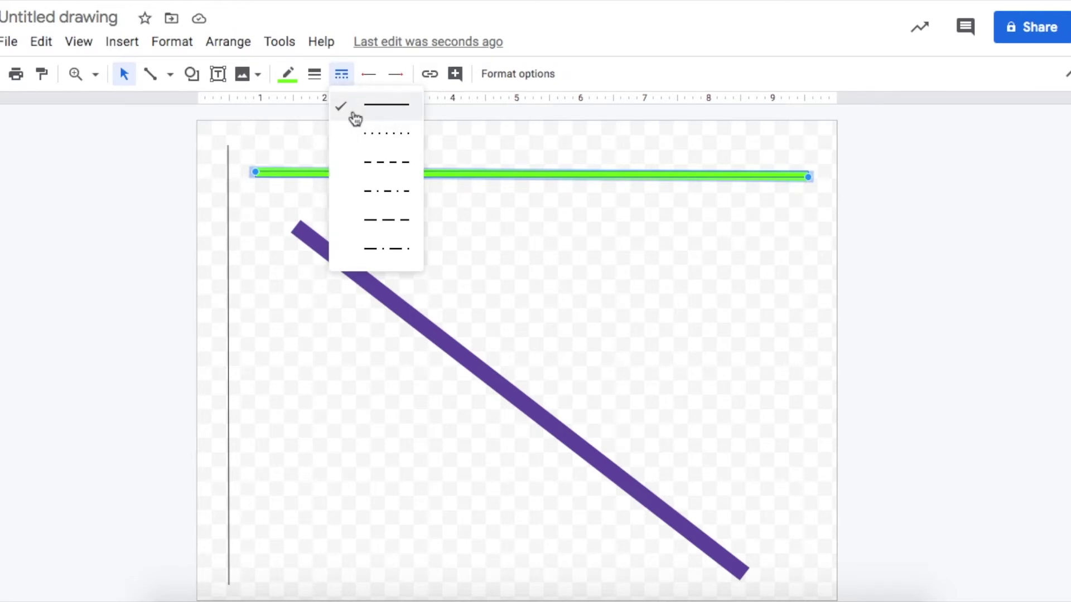
left_click(392, 137)
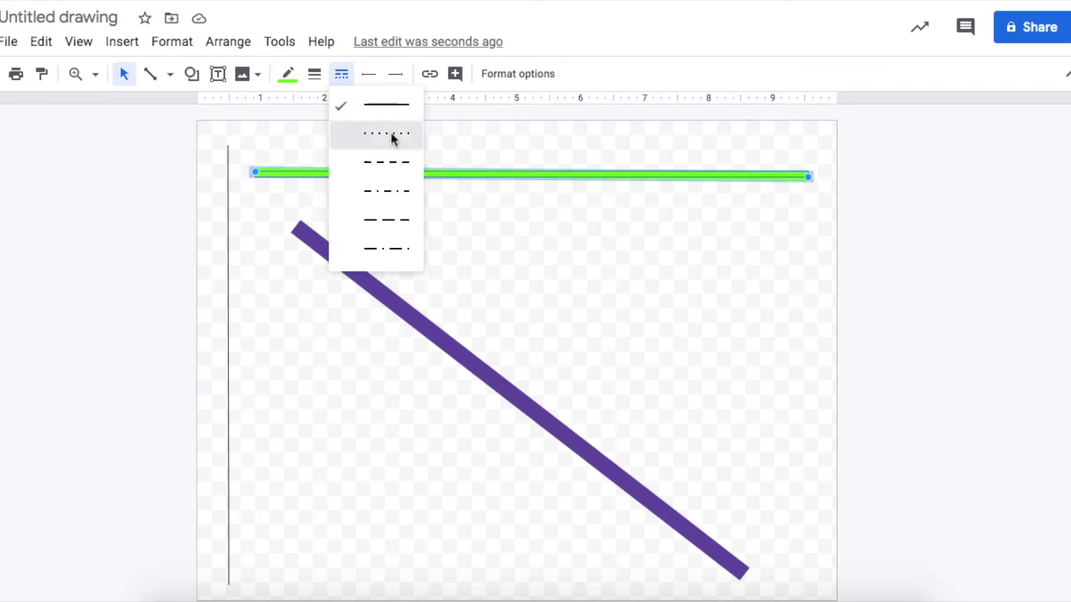
left_click(341, 76)
left_click(382, 167)
left_click(341, 74)
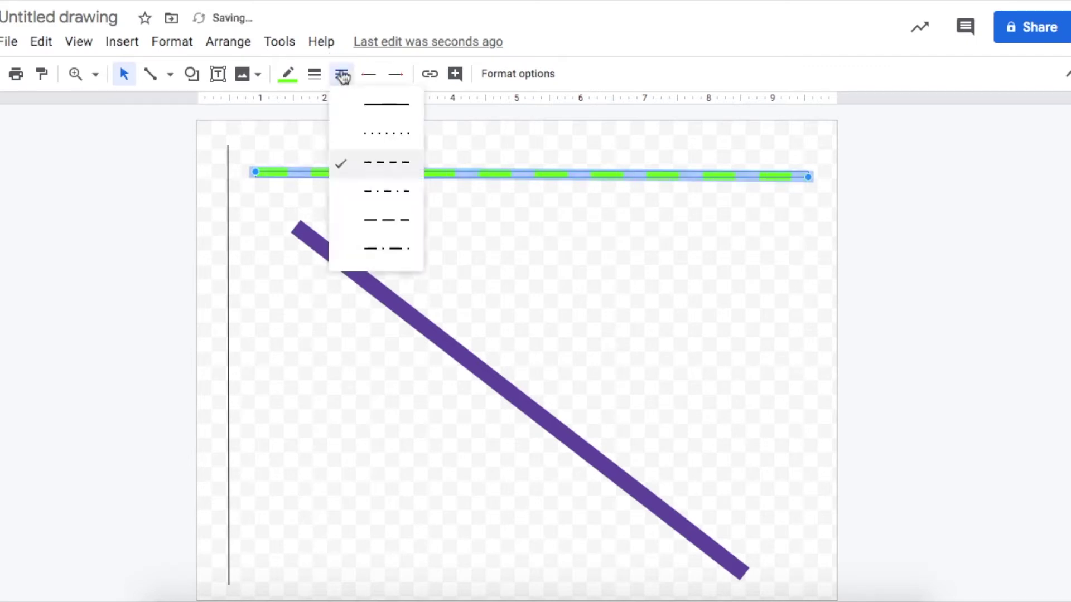
left_click(395, 189)
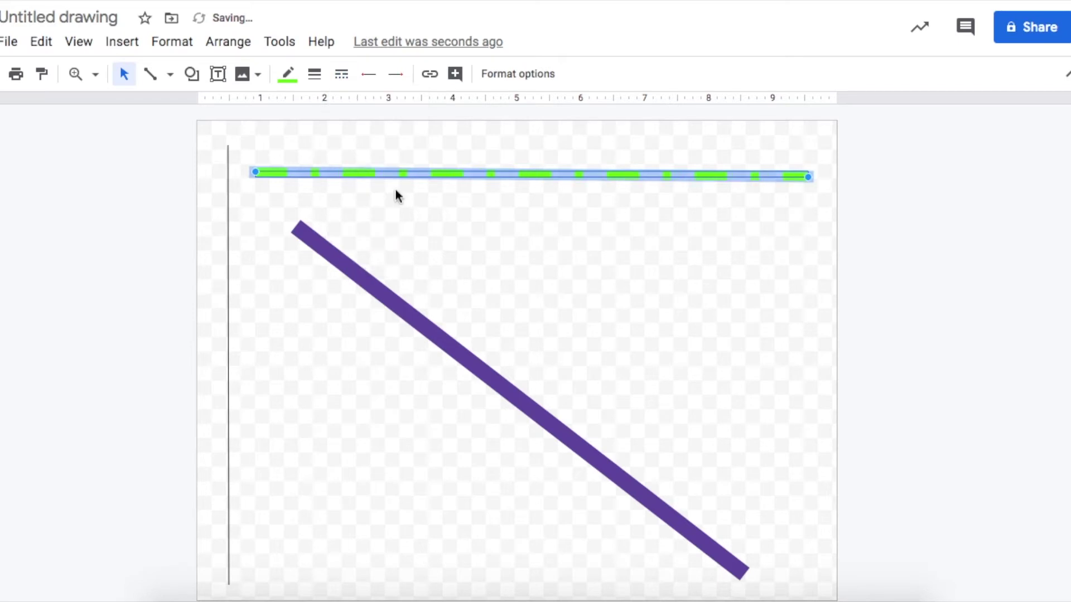
left_click(341, 74)
left_click(382, 219)
left_click(342, 74)
left_click(390, 249)
Set the green line's dash style to dotted and deselect the line.
left_click(341, 74)
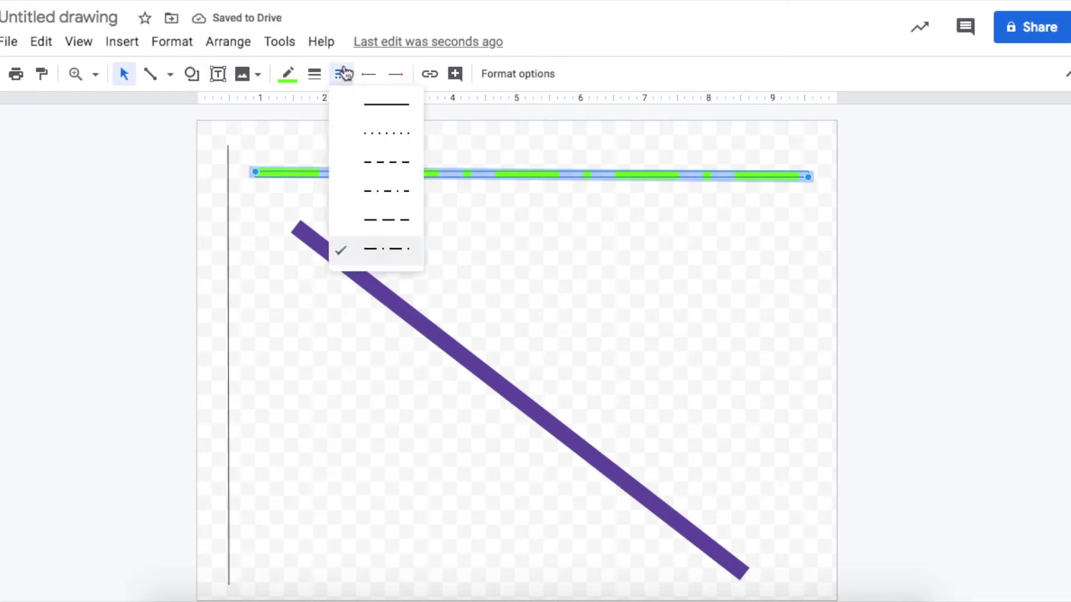
left_click(383, 143)
left_click(550, 244)
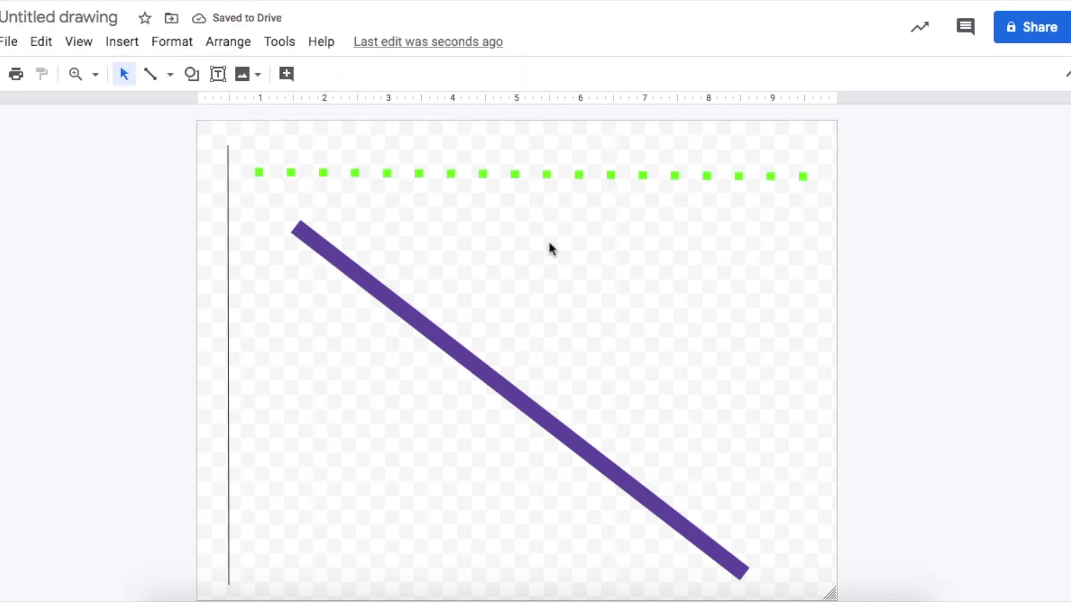
Format the vertical line with a bright red colour and a 12px weight.
left_click(229, 233)
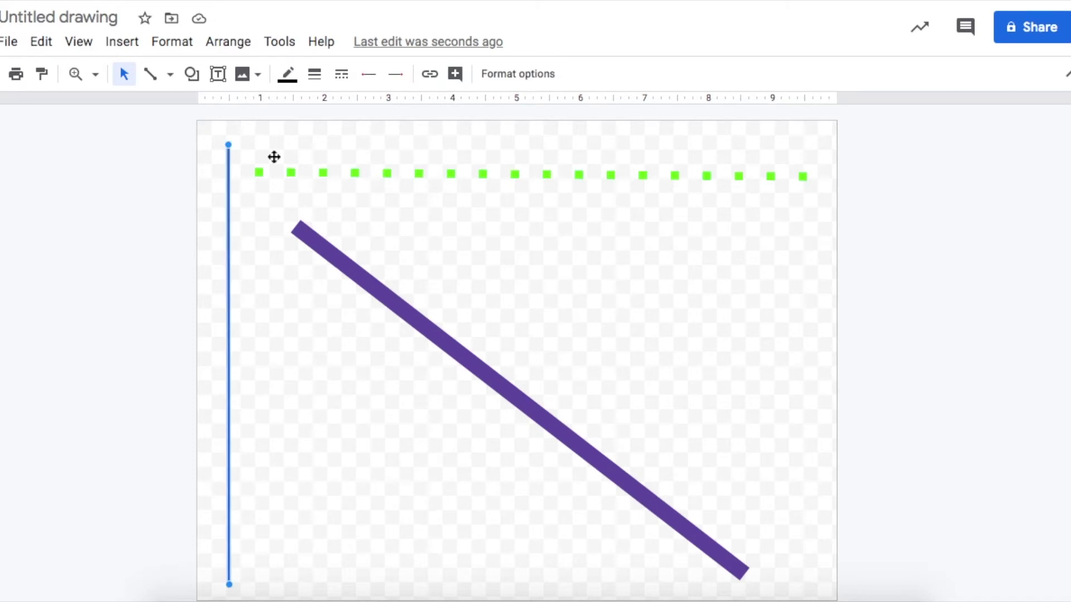
left_click(286, 78)
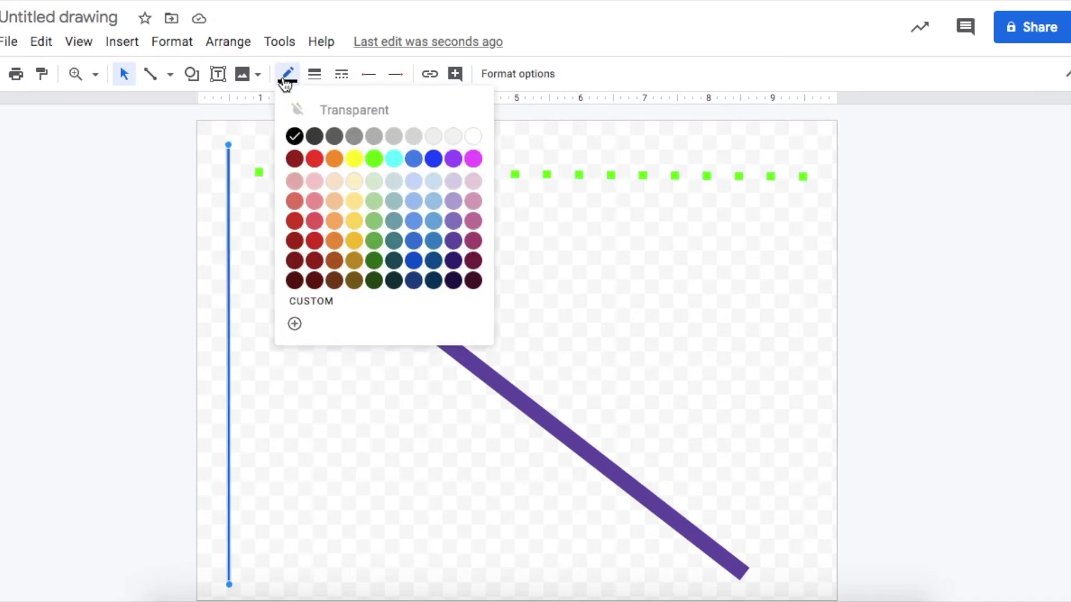
left_click(314, 159)
left_click(312, 75)
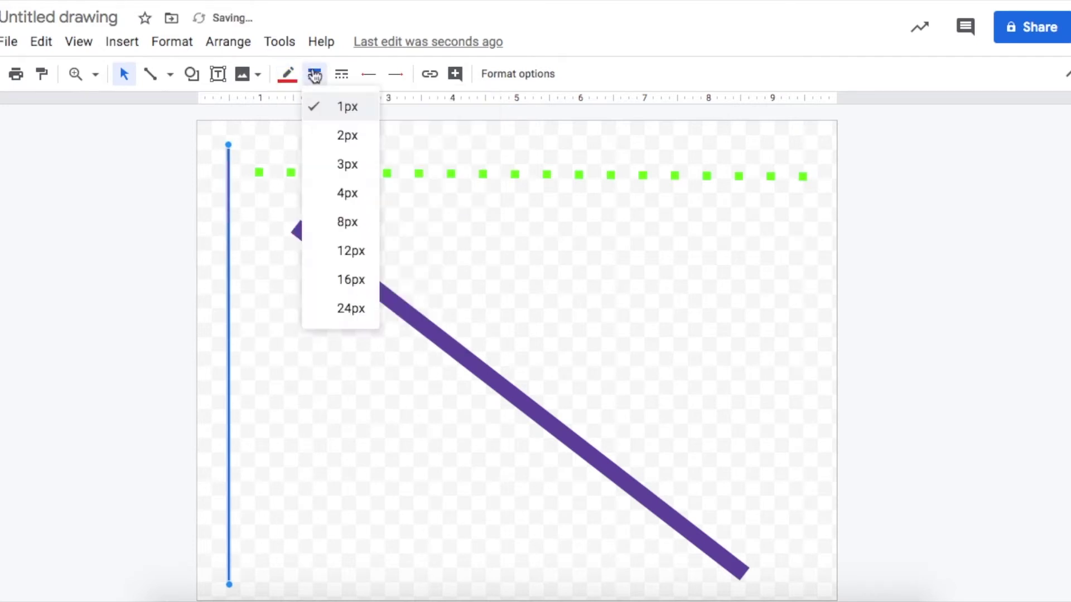
left_click(349, 258)
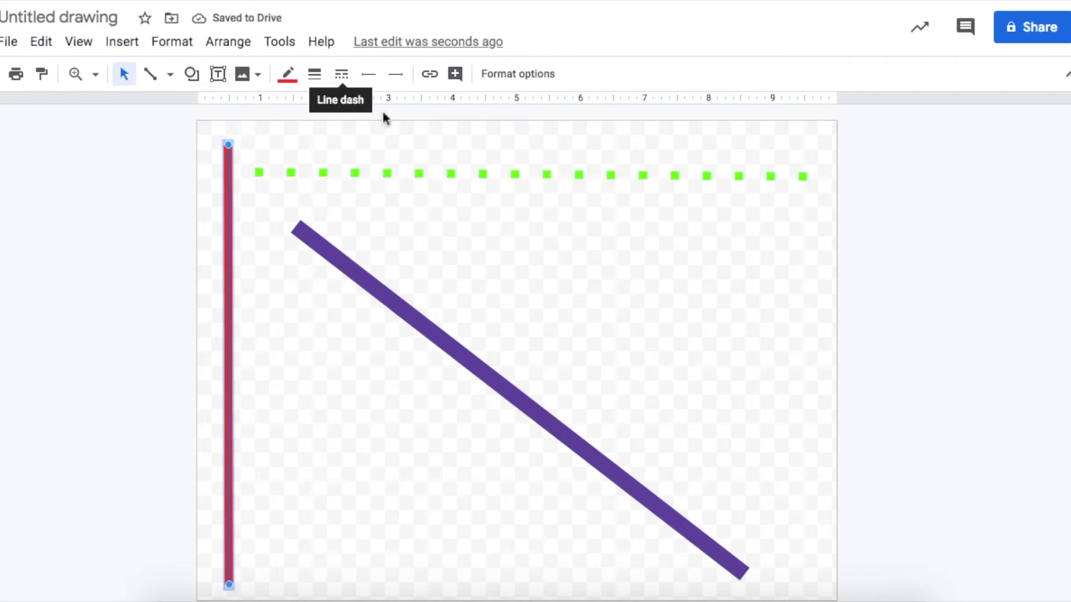
Set the start of the red vertical line to the hollow square style.
left_click(370, 80)
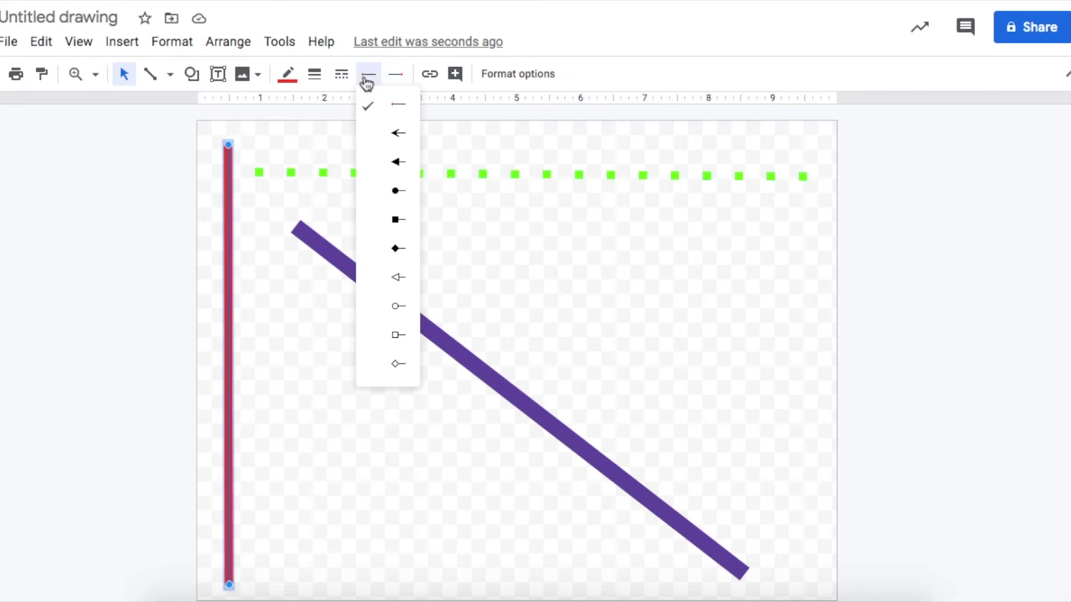
left_click(396, 76)
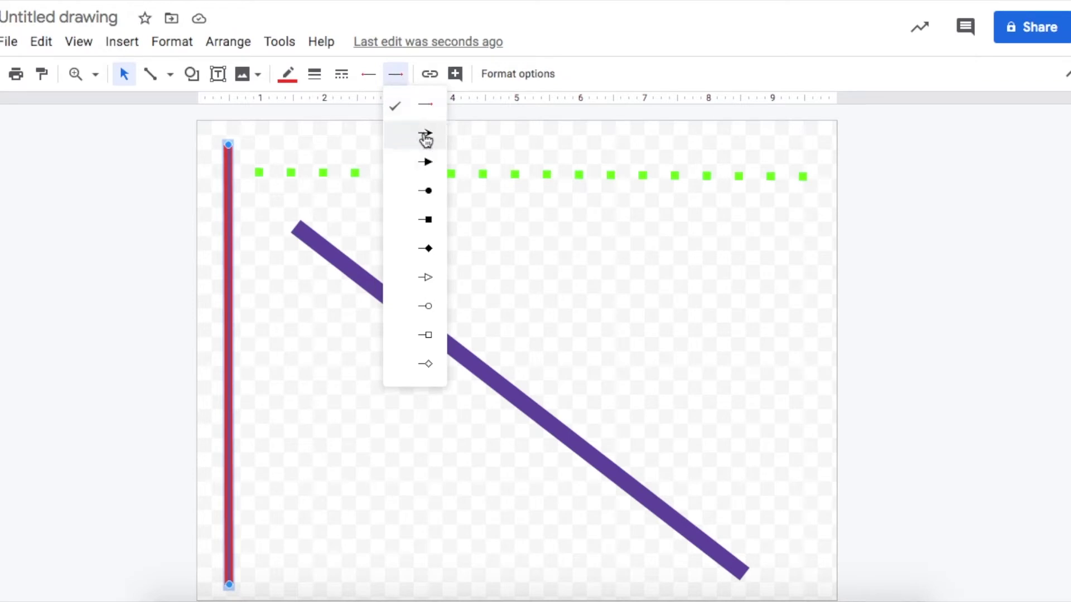
left_click(368, 81)
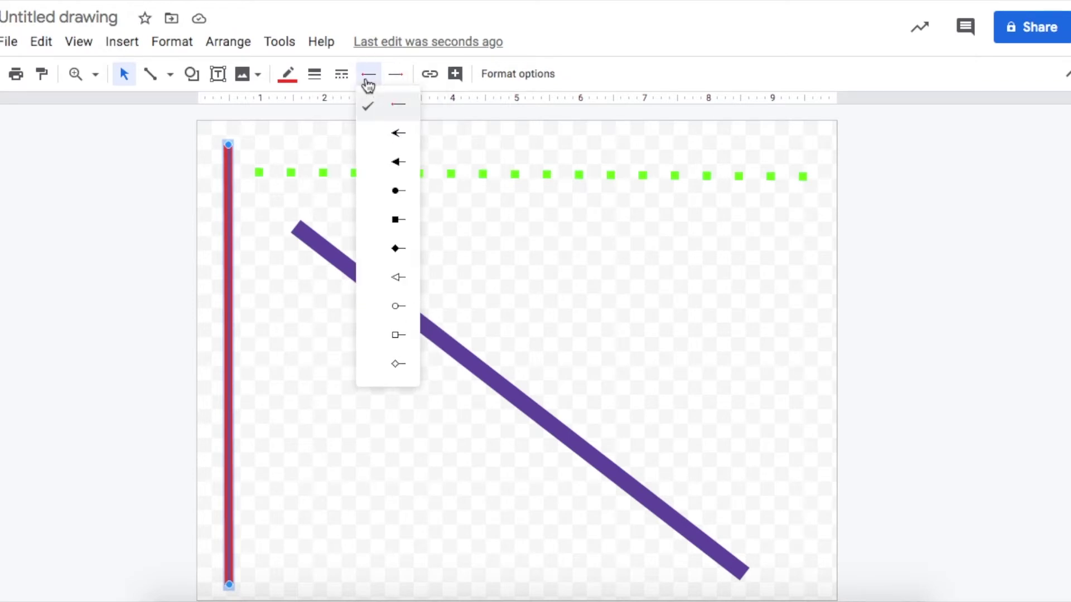
left_click(399, 336)
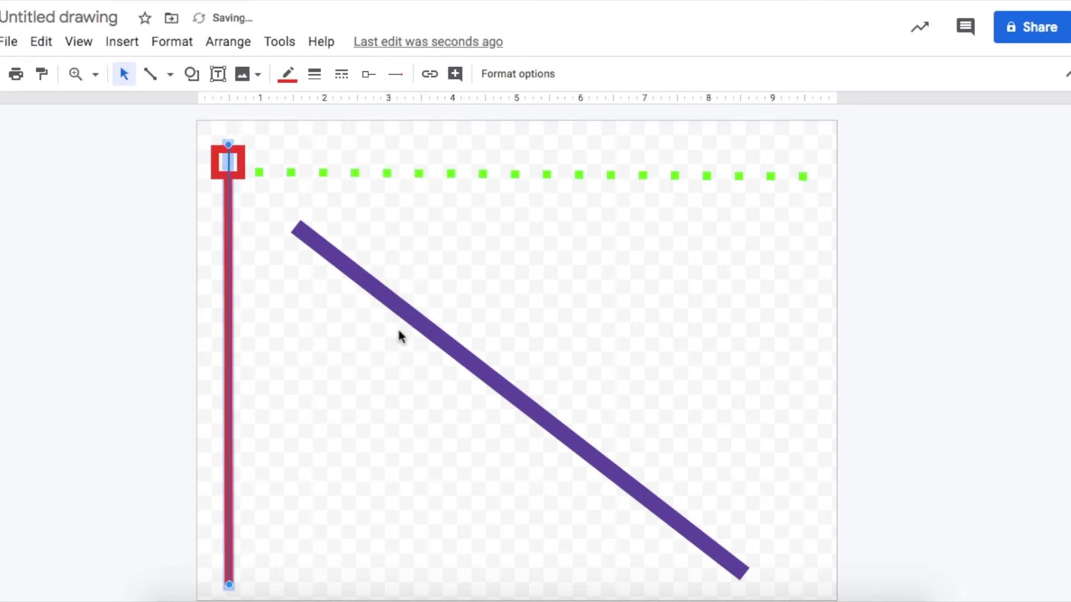
Set the end of the red vertical line to the hollow triangle arrowhead.
left_click(396, 76)
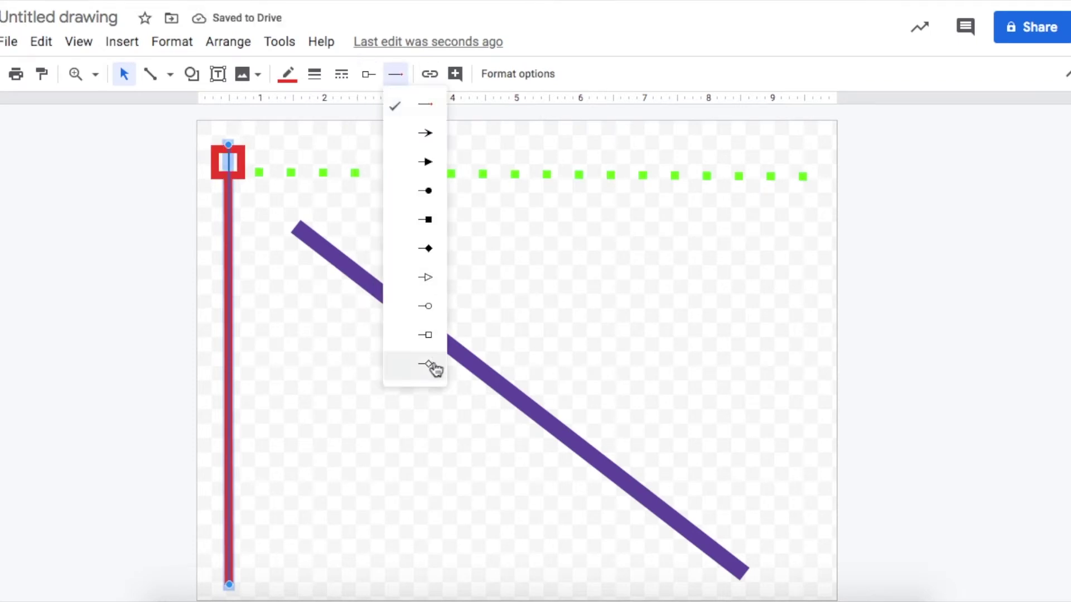
left_click(433, 279)
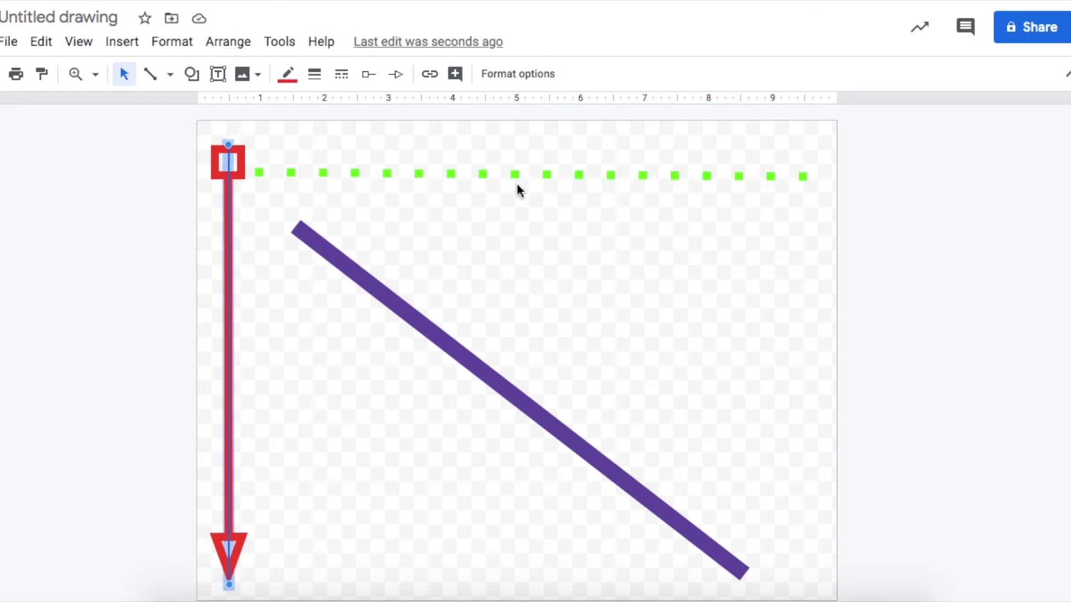
Draw a gently downward-sloping arrow from the purple line's upper end toward the right side of the canvas, below the green line.
left_click(160, 77)
left_click(172, 78)
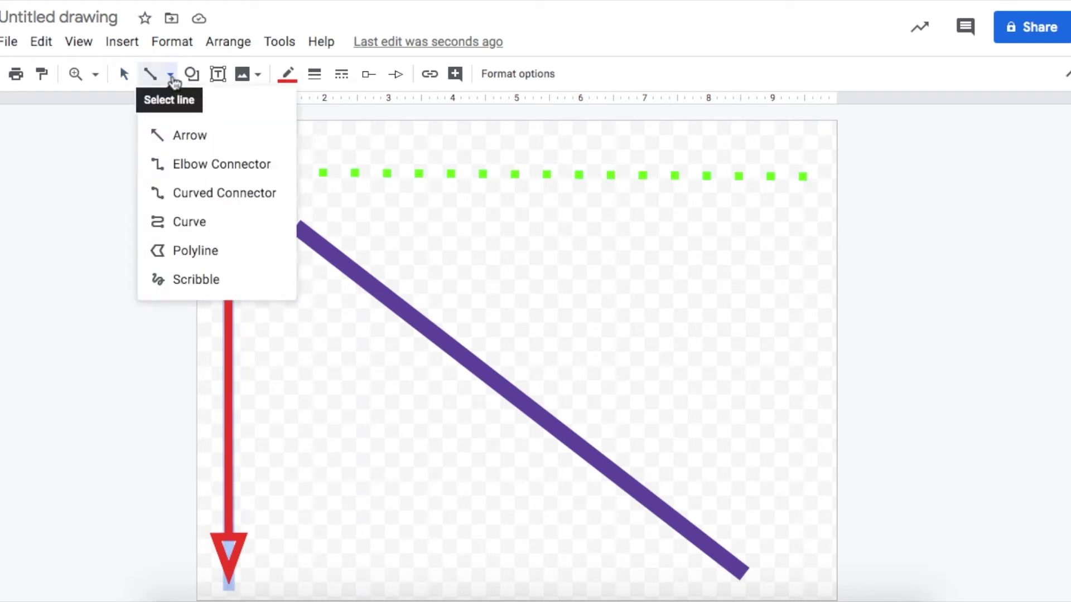
left_click(191, 135)
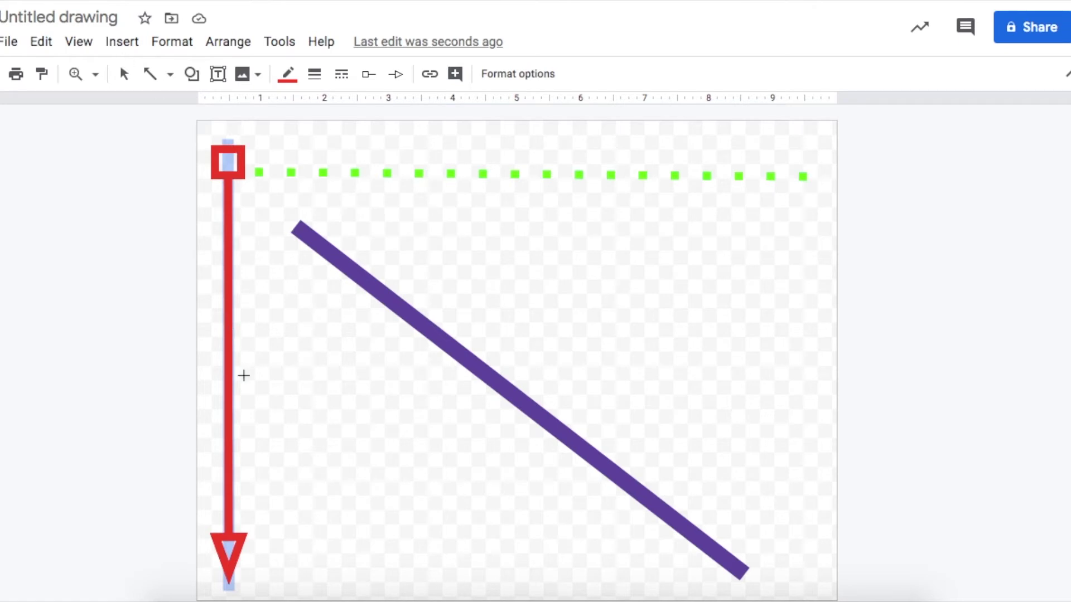
left_click_drag(327, 228, 759, 271)
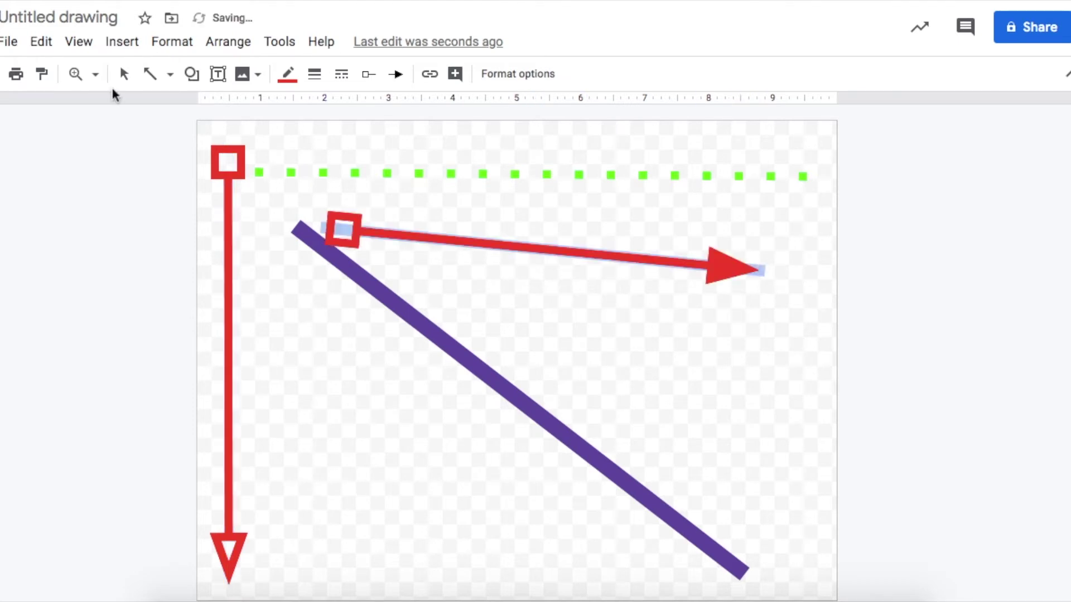
left_click(160, 81)
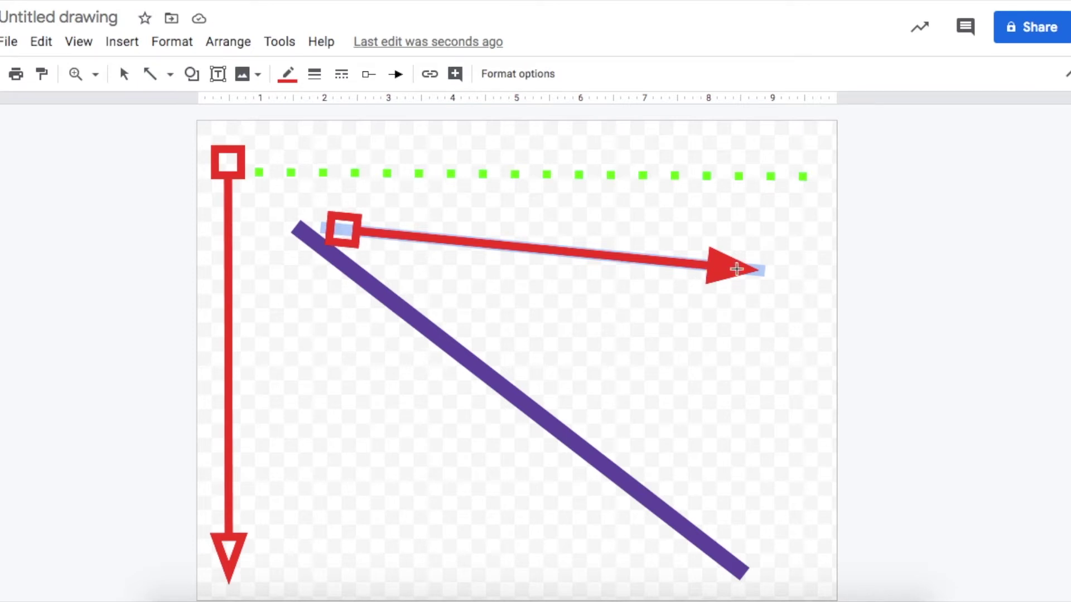
Remove the hollow square from the start of the sloping red arrow, leaving that end plain.
left_click(366, 78)
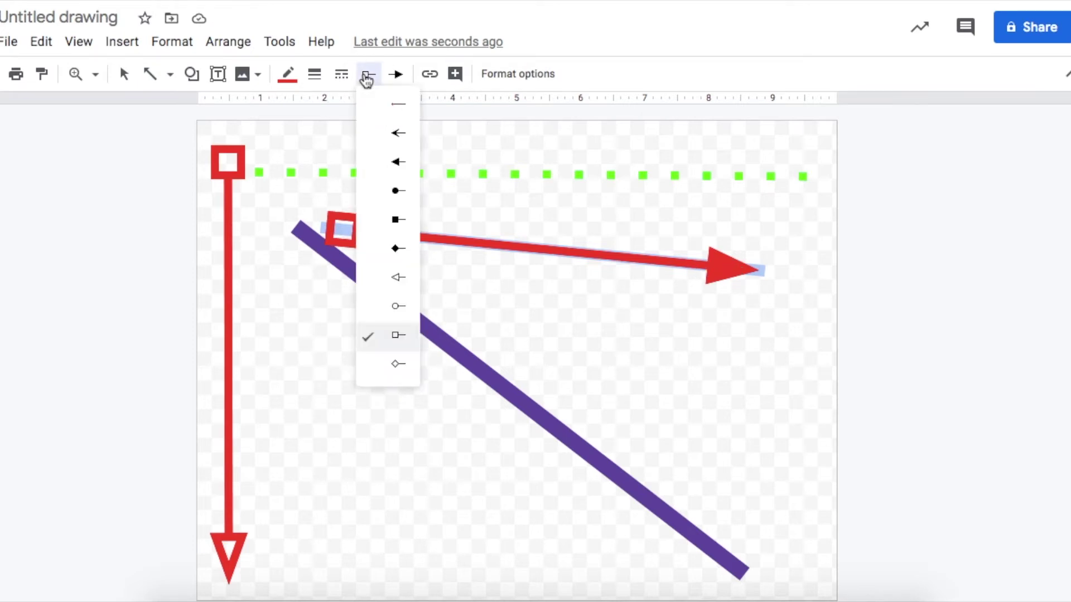
left_click(402, 112)
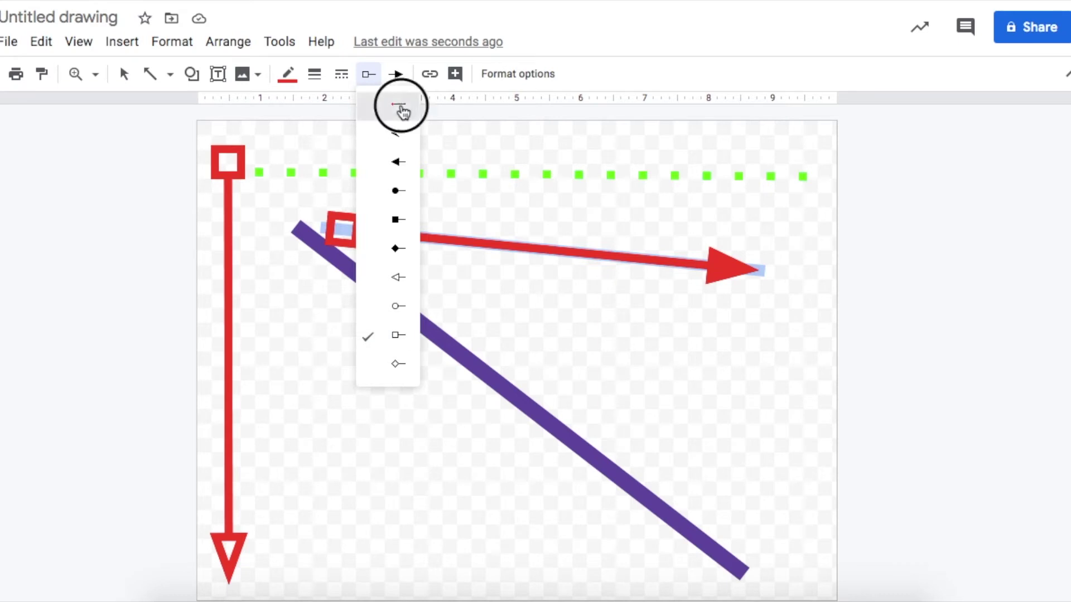
left_click(366, 77)
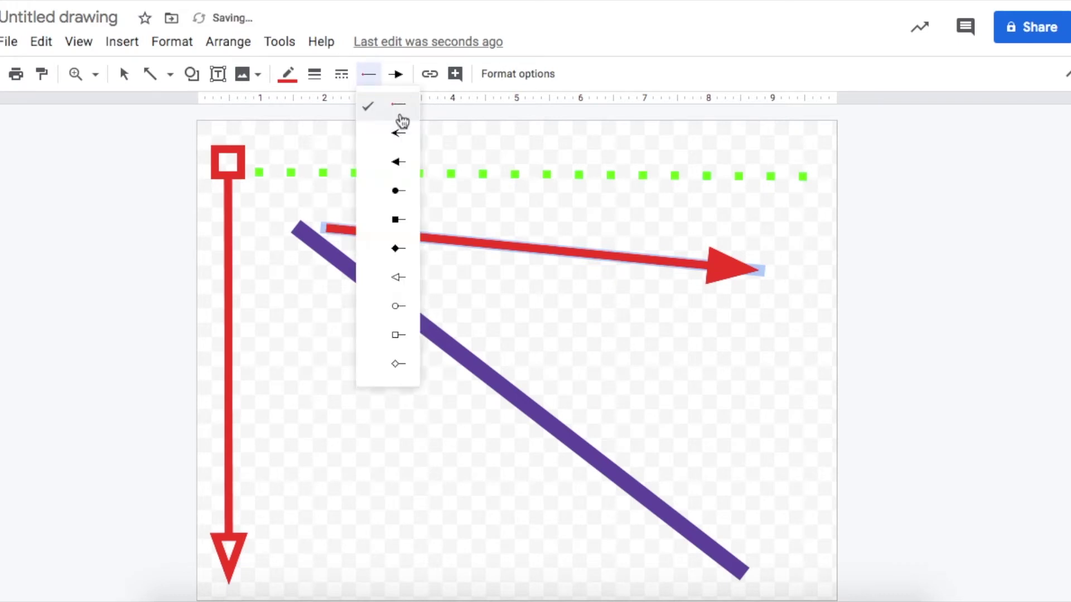
Try the filled diamond on the sloping arrow's end, and settle on the filled square style.
left_click(396, 74)
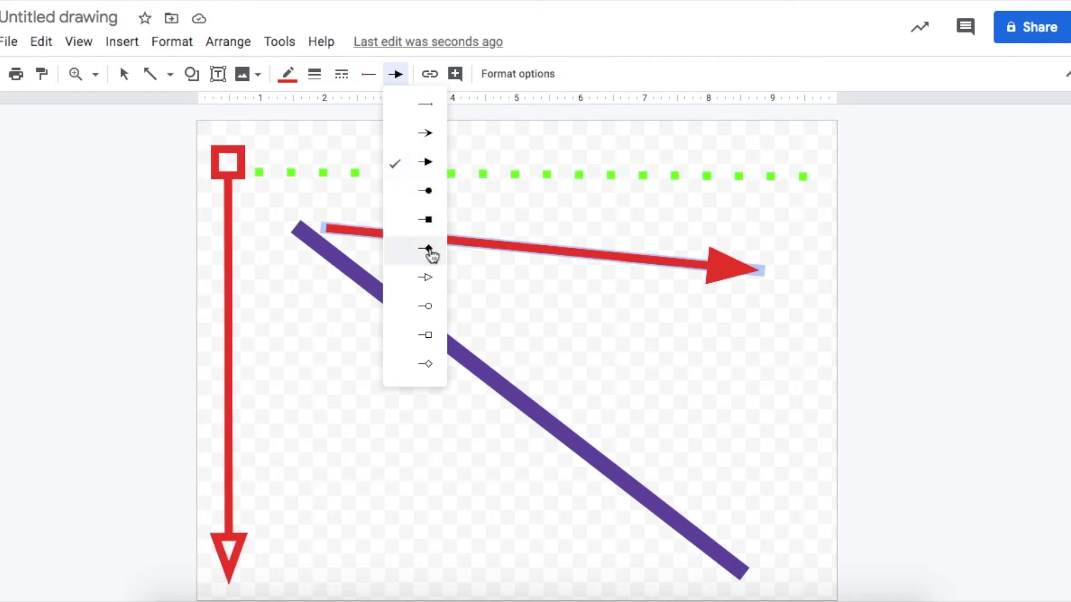
left_click(429, 249)
left_click(397, 76)
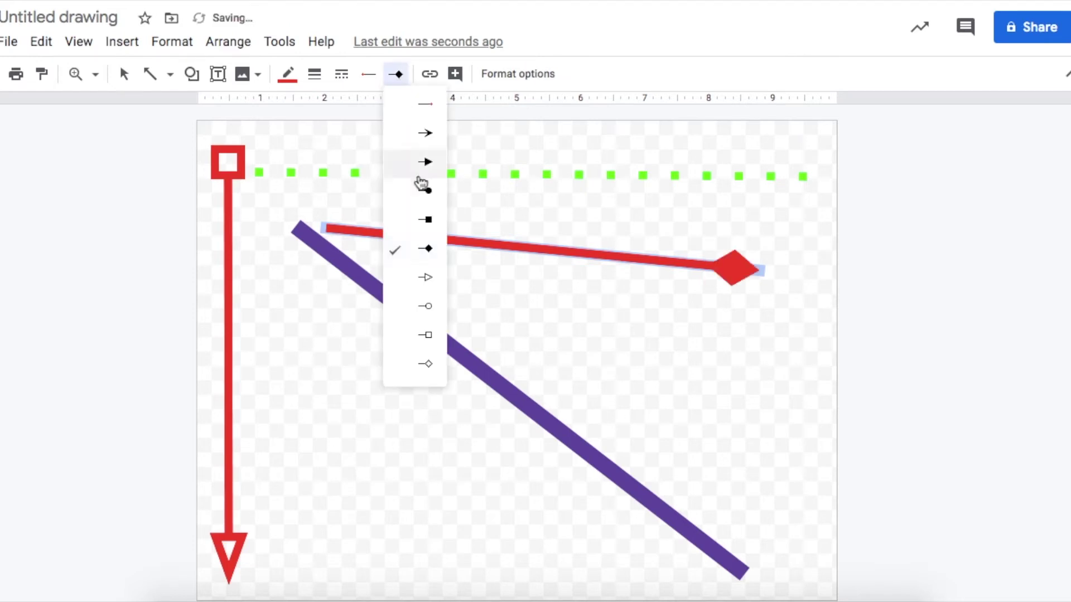
left_click(425, 334)
Format the sloping line with a 4px weight, orange colour and the long-dash-dot style.
left_click(316, 75)
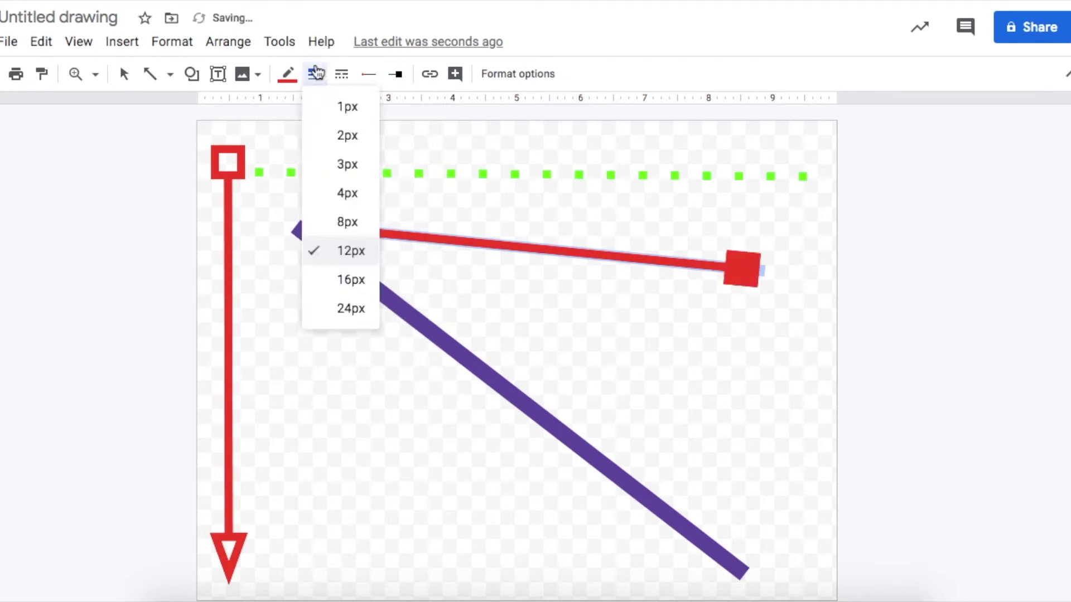
left_click(339, 187)
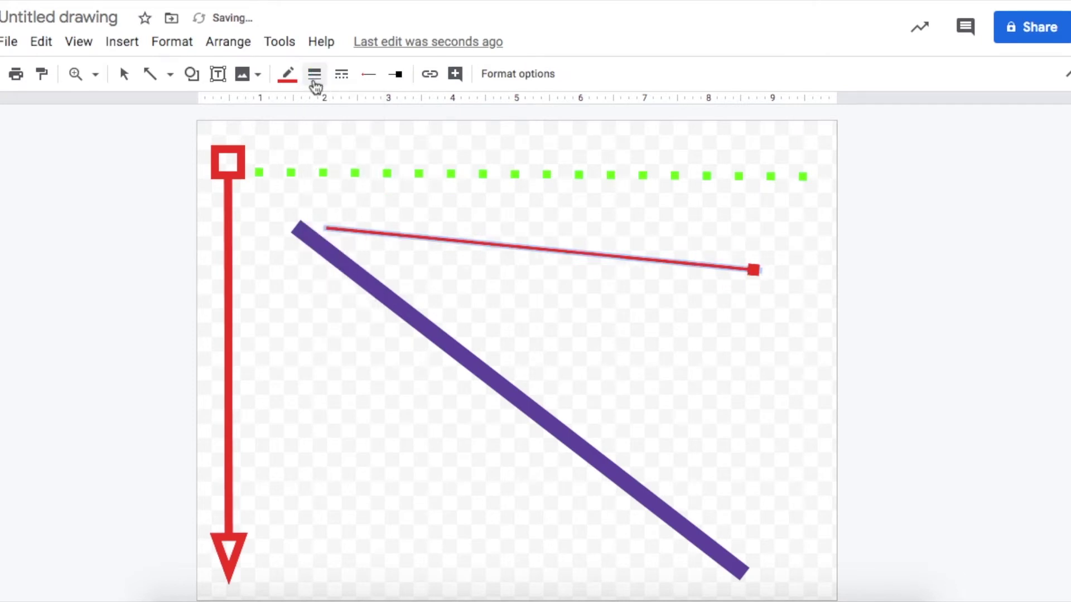
left_click(288, 75)
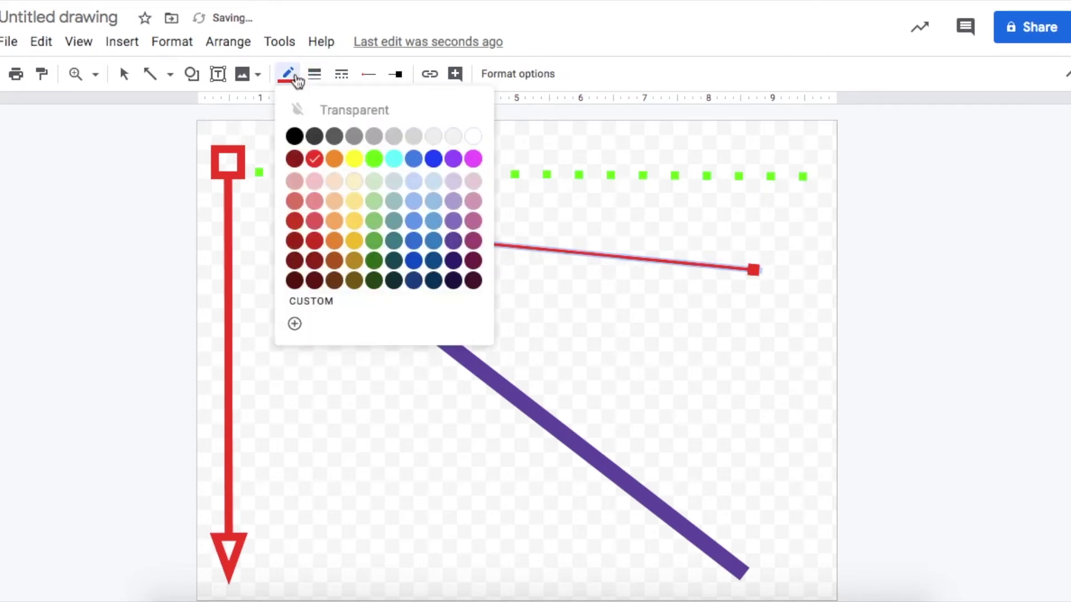
left_click(339, 161)
left_click(341, 74)
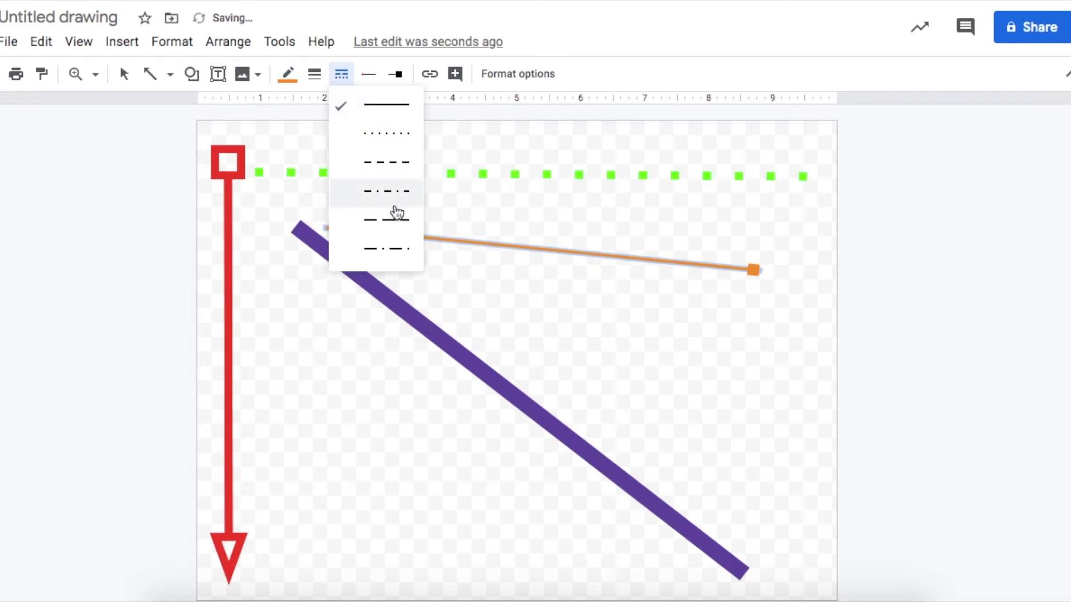
left_click(399, 247)
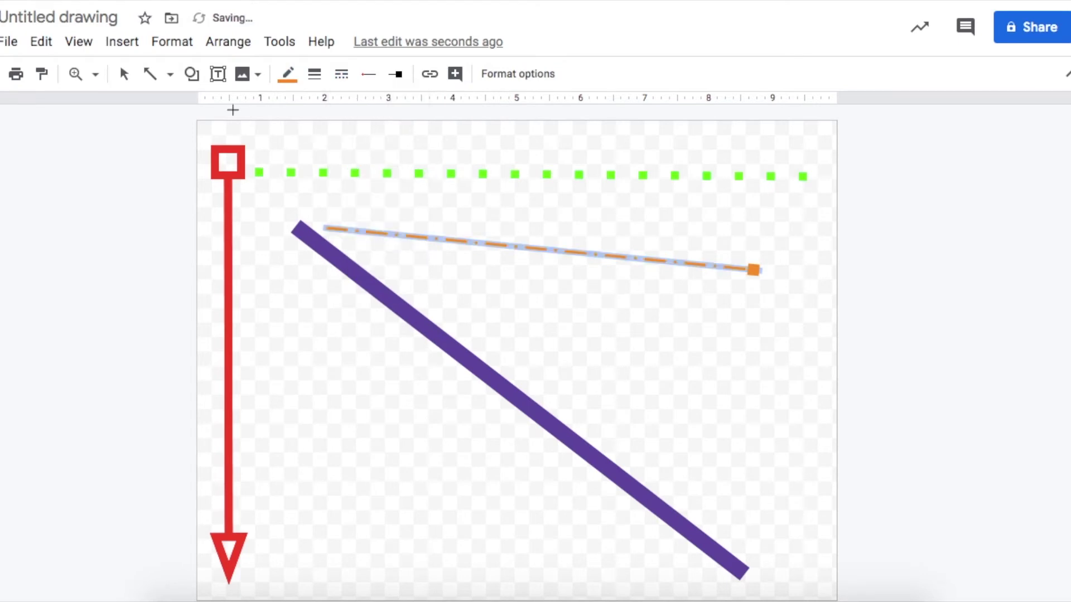
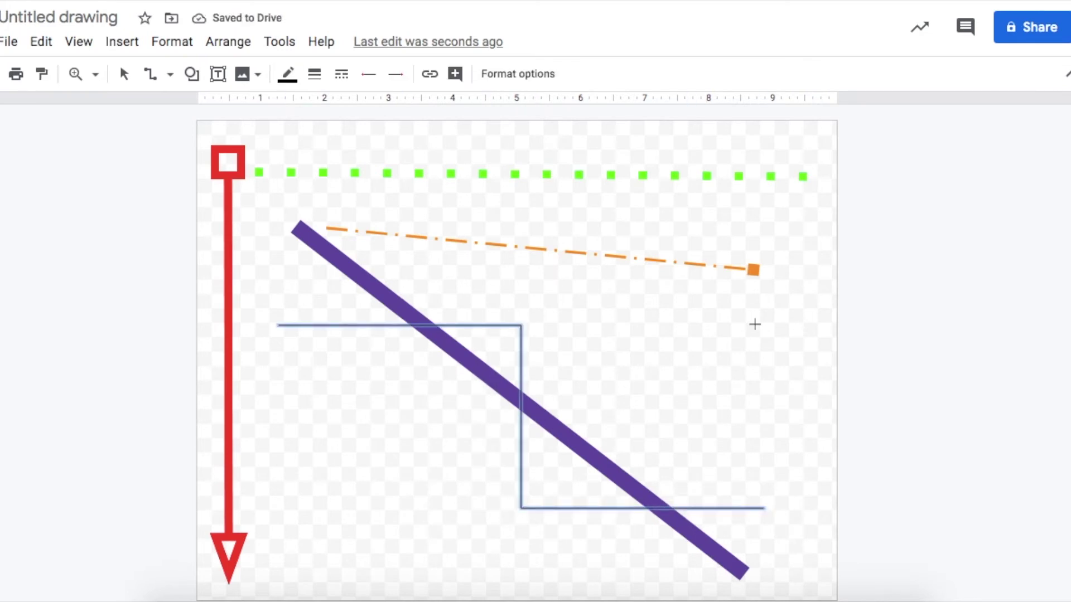
Format the stepped elbow connector with an orange colour and an 8px weight.
left_click(288, 75)
left_click(333, 157)
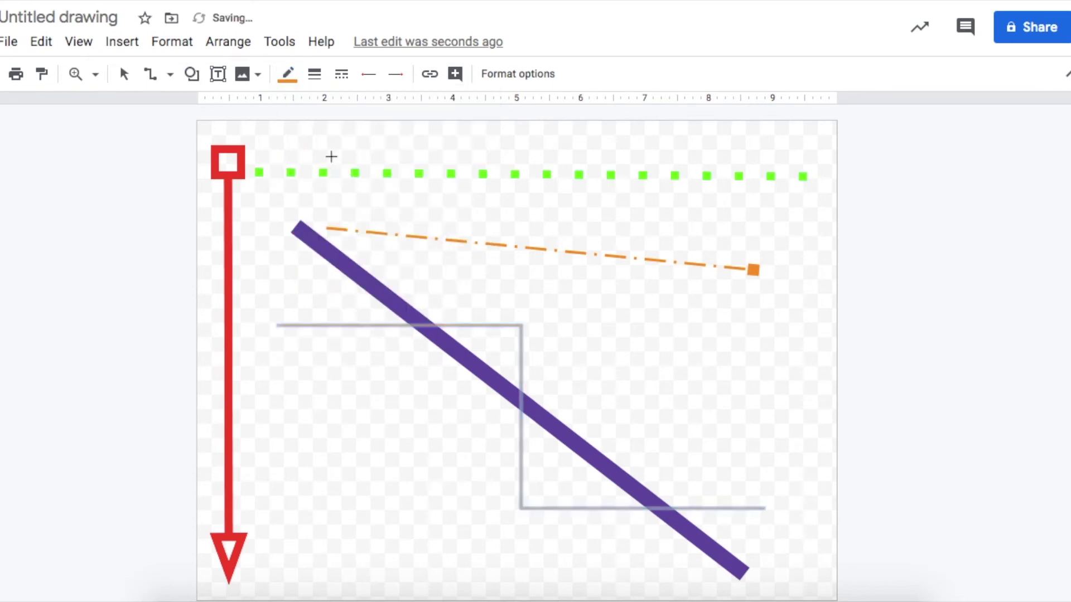
left_click(315, 75)
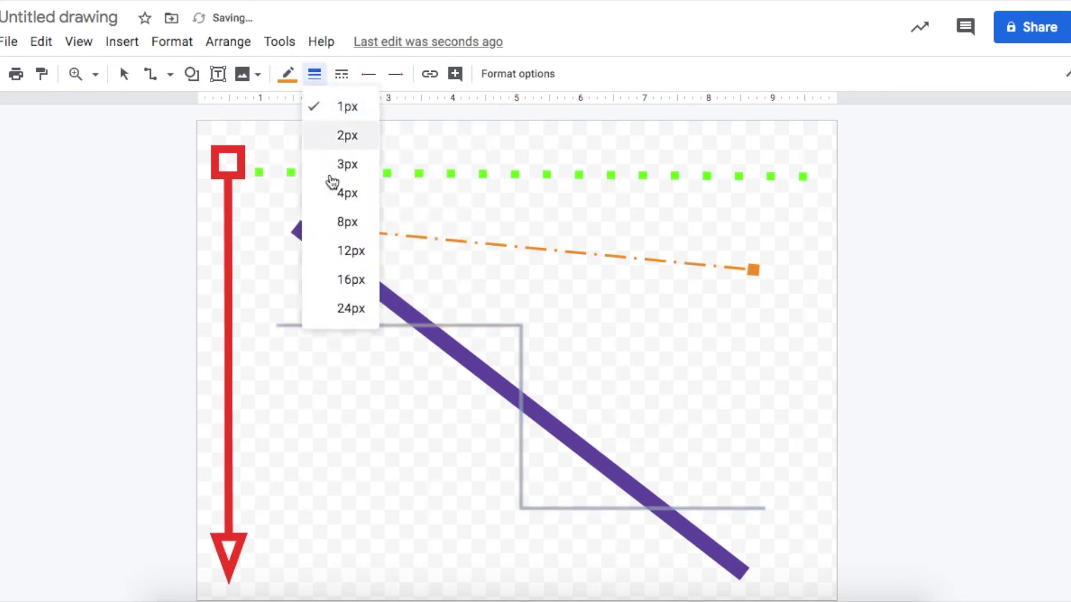
left_click(345, 225)
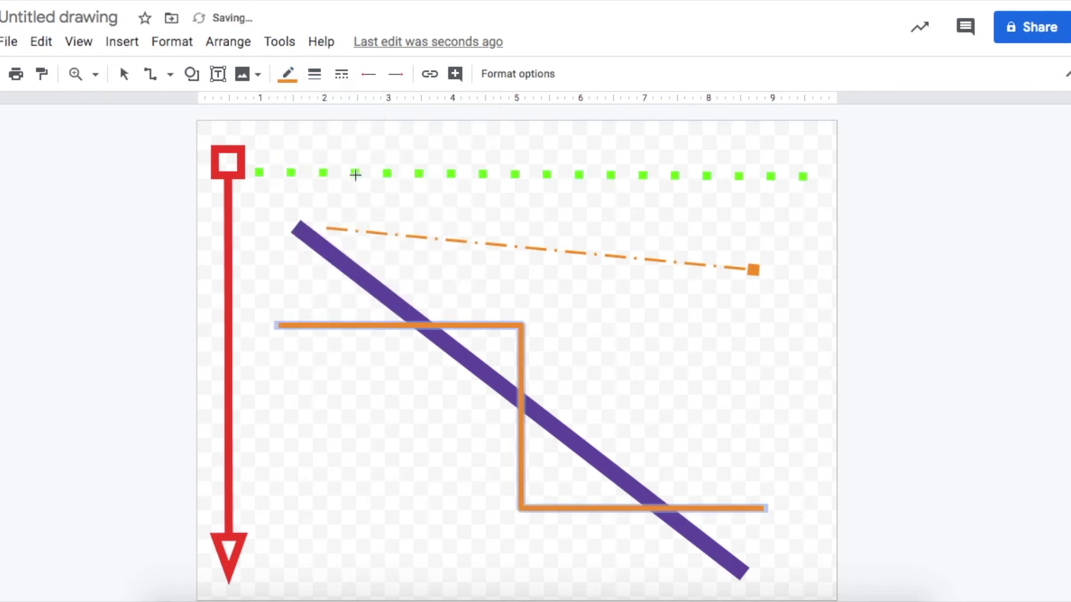
Recolour the stepped elbow connector bright blue and set its dash style to dotted.
left_click(288, 79)
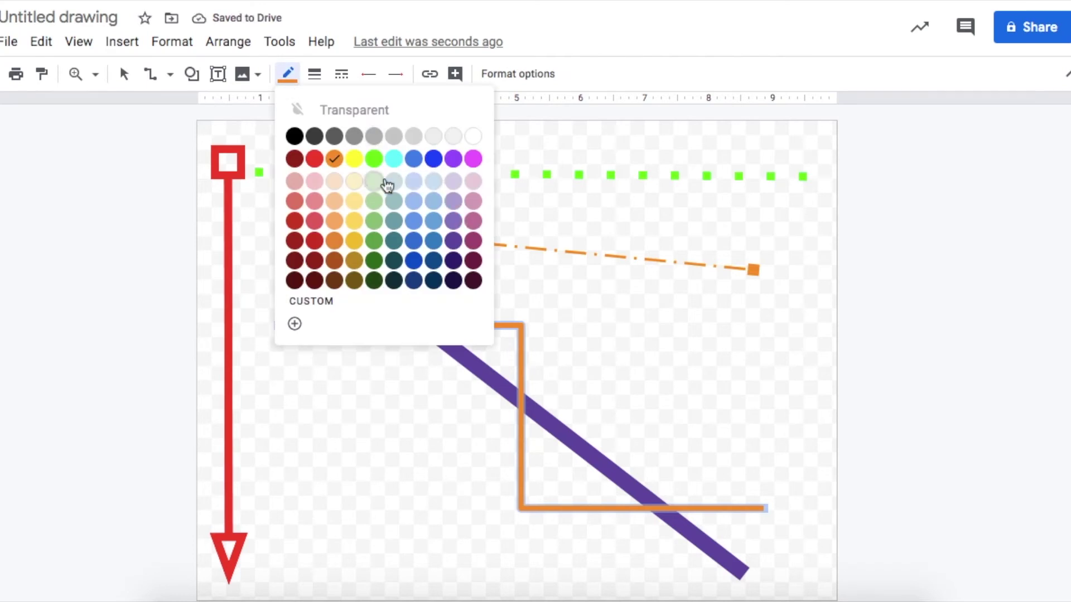
left_click(432, 160)
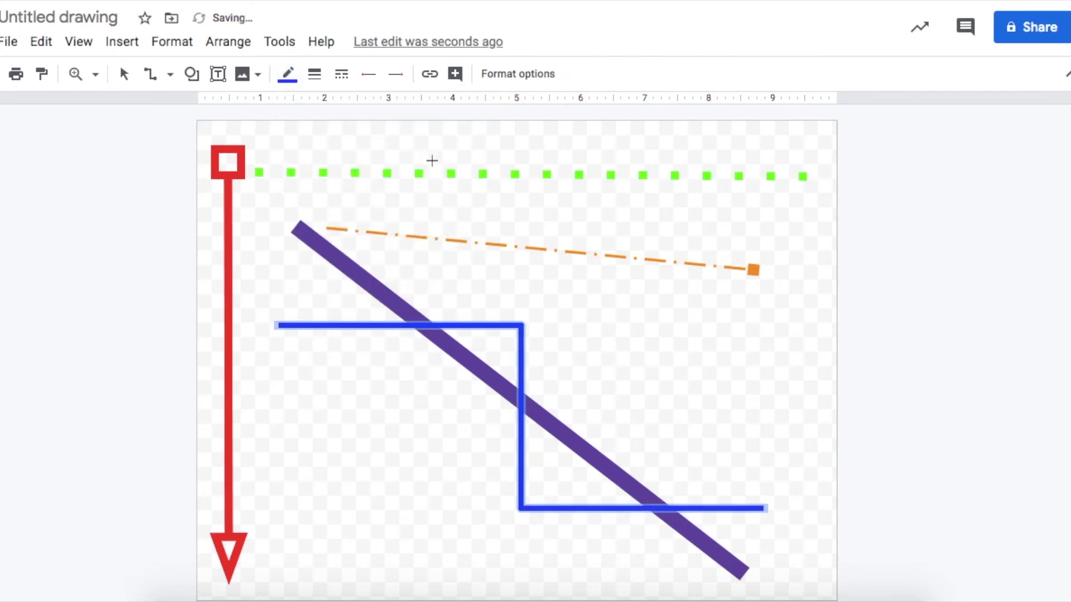
left_click(341, 74)
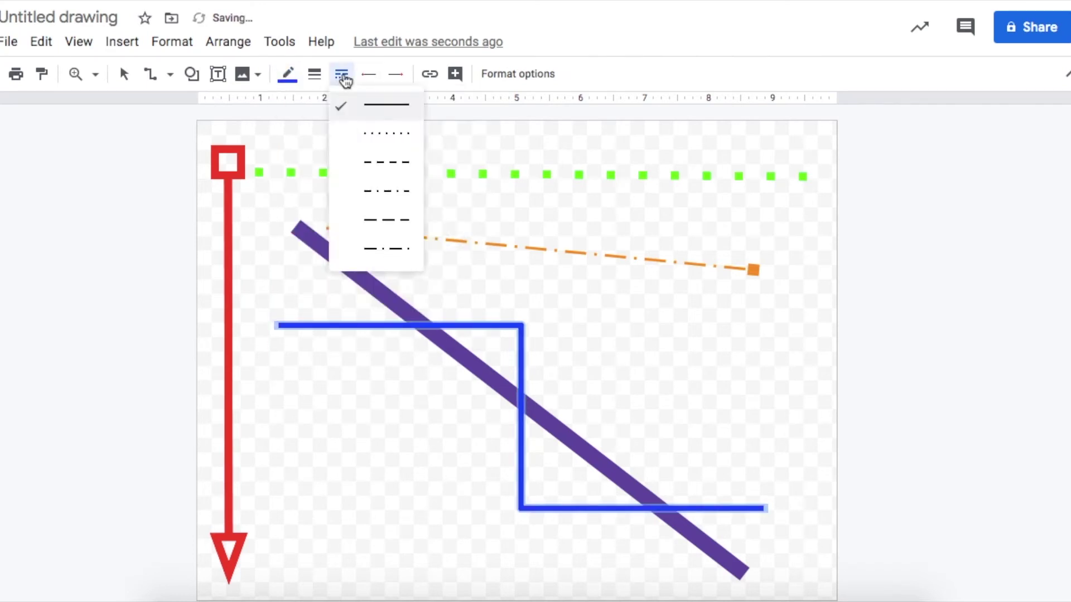
left_click(365, 134)
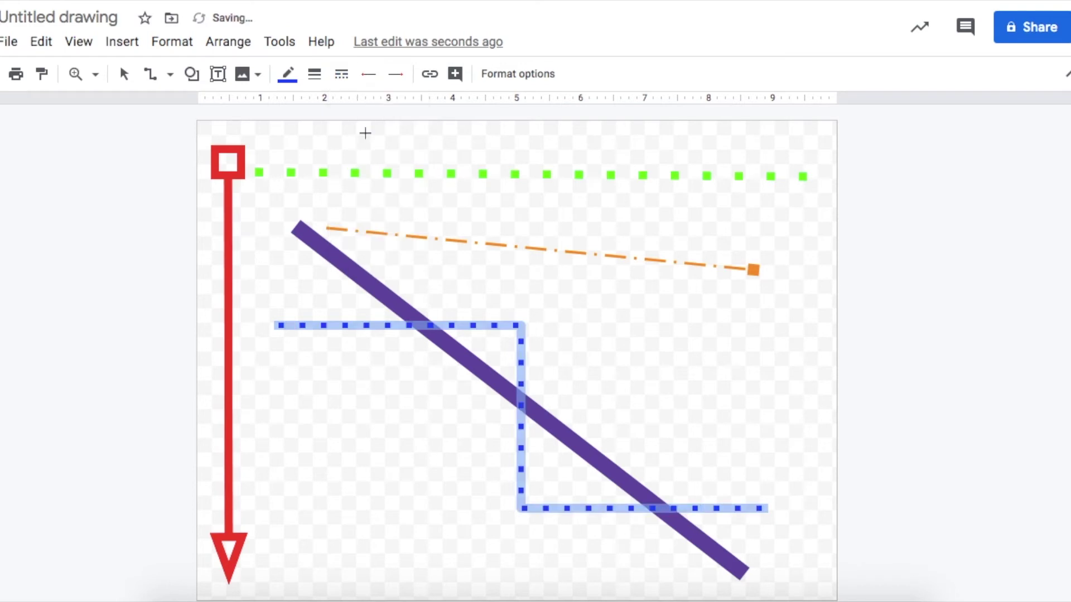
Draw a second elbow connector from the lower left of the canvas up to its top edge, crossing the purple line.
left_click(148, 77)
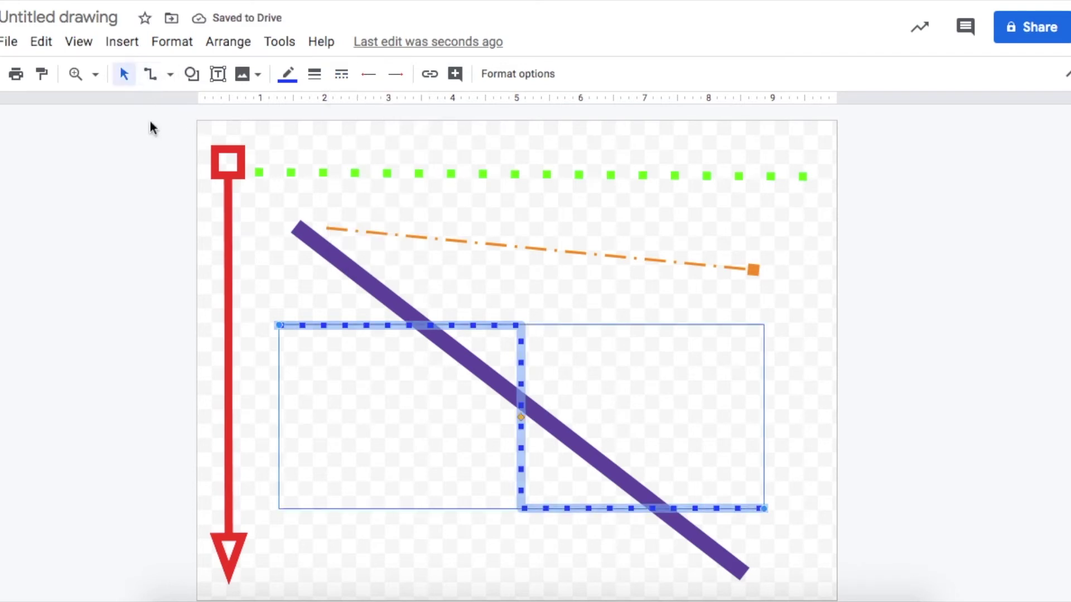
left_click(147, 75)
left_click(148, 75)
left_click(165, 75)
left_click(179, 162)
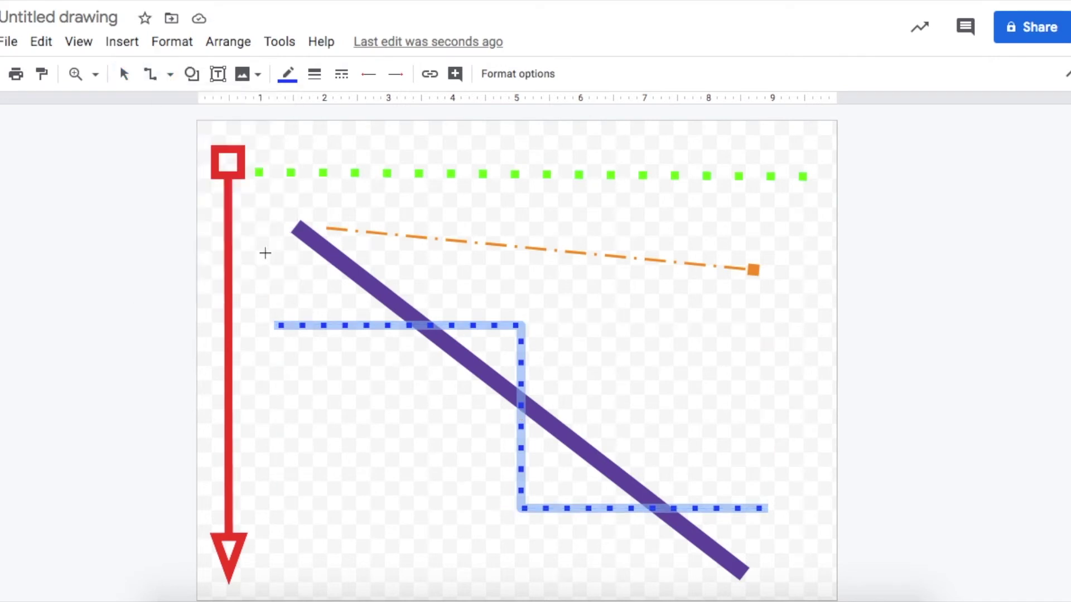
mouse_move(294, 493)
left_mouse_down()
mouse_move(313, 375)
mouse_move(435, 200)
mouse_move(543, 88)
mouse_move(497, 188)
mouse_move(459, 149)
mouse_move(512, 428)
mouse_move(533, 445)
mouse_move(509, 179)
mouse_move(518, 170)
mouse_move(339, 119)
mouse_move(342, 155)
mouse_move(293, 130)
mouse_move(402, 124)
left_mouse_up()
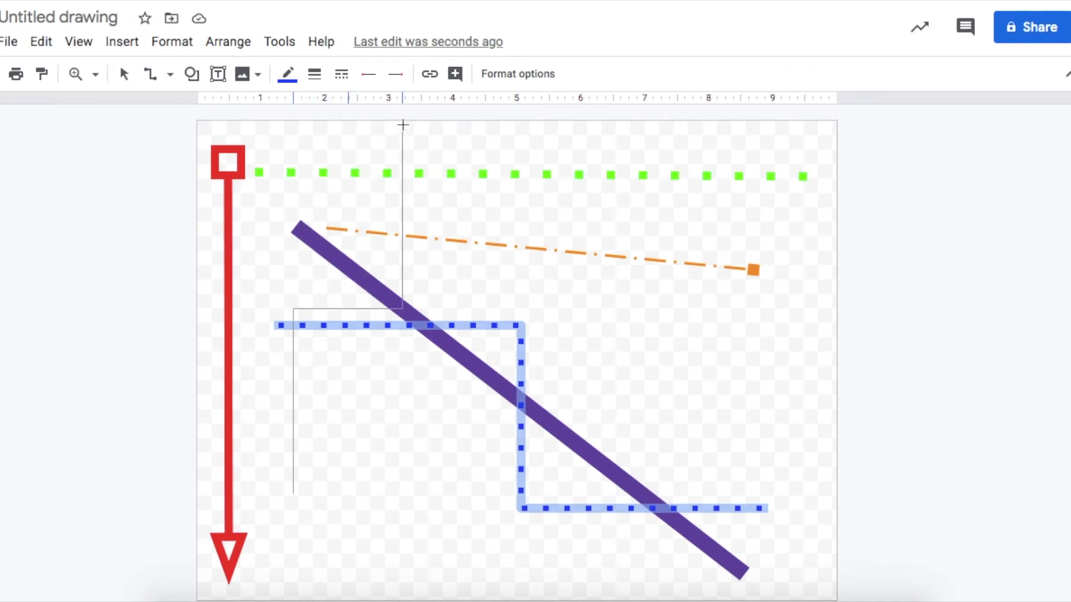
Format the second elbow connector with a magenta colour, a 24px weight and a solid line style.
left_click(287, 74)
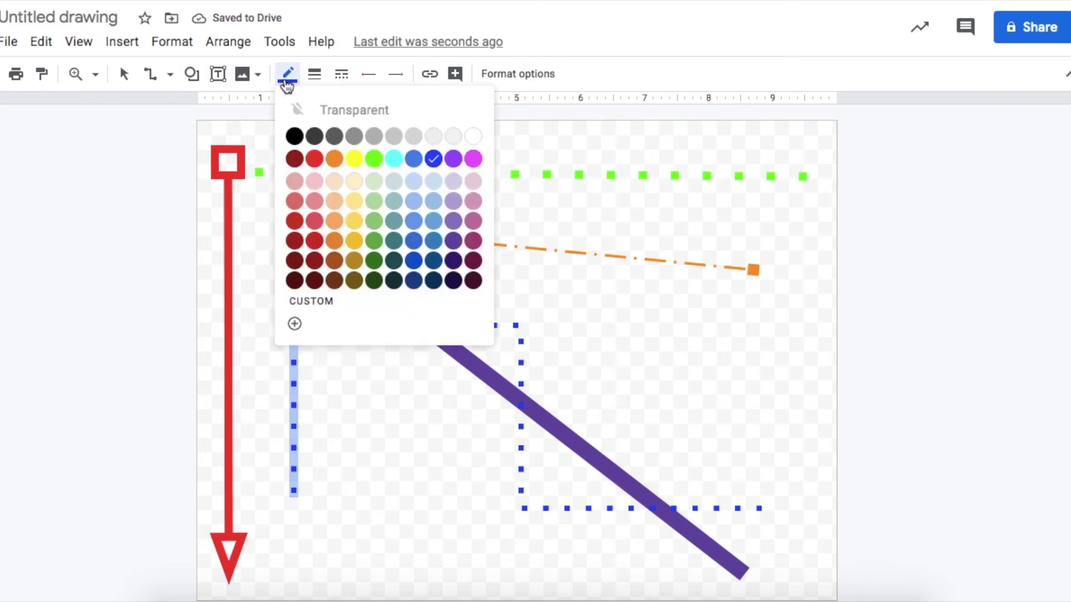
left_click(474, 159)
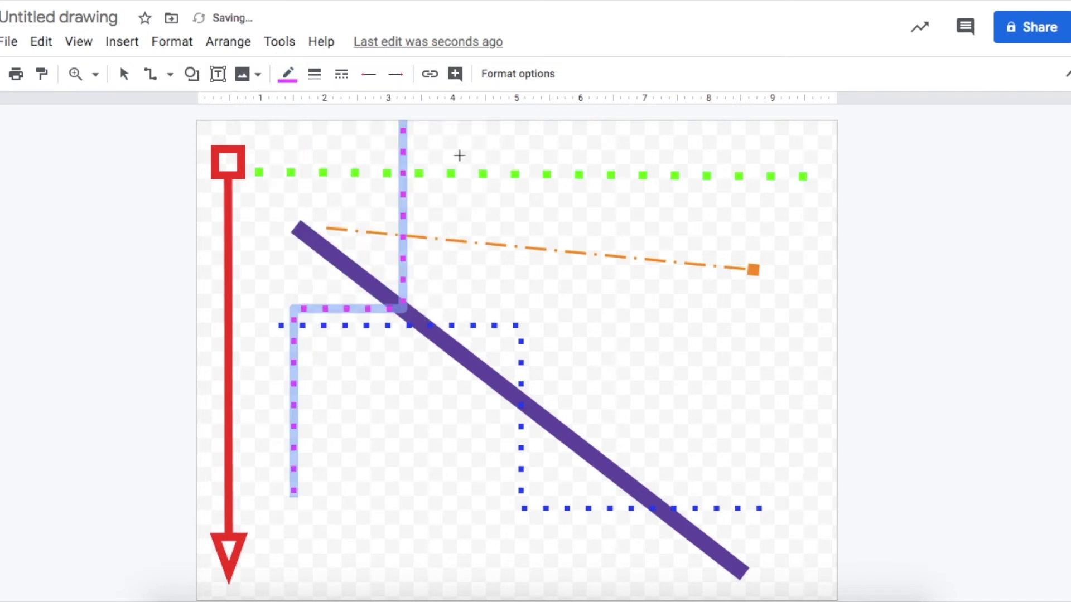
left_click(314, 74)
left_click(353, 306)
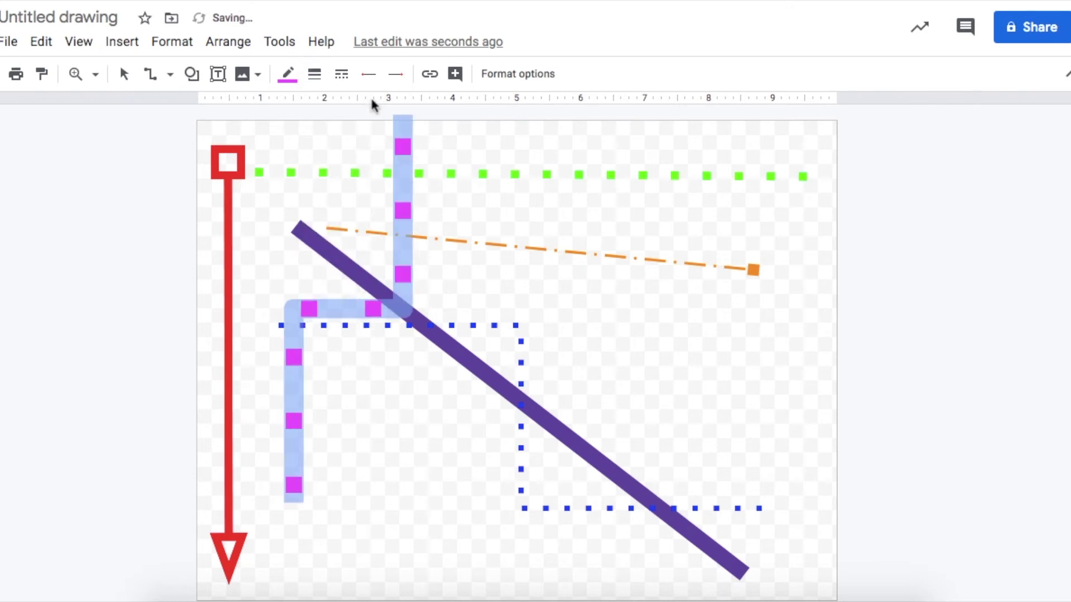
left_click(346, 78)
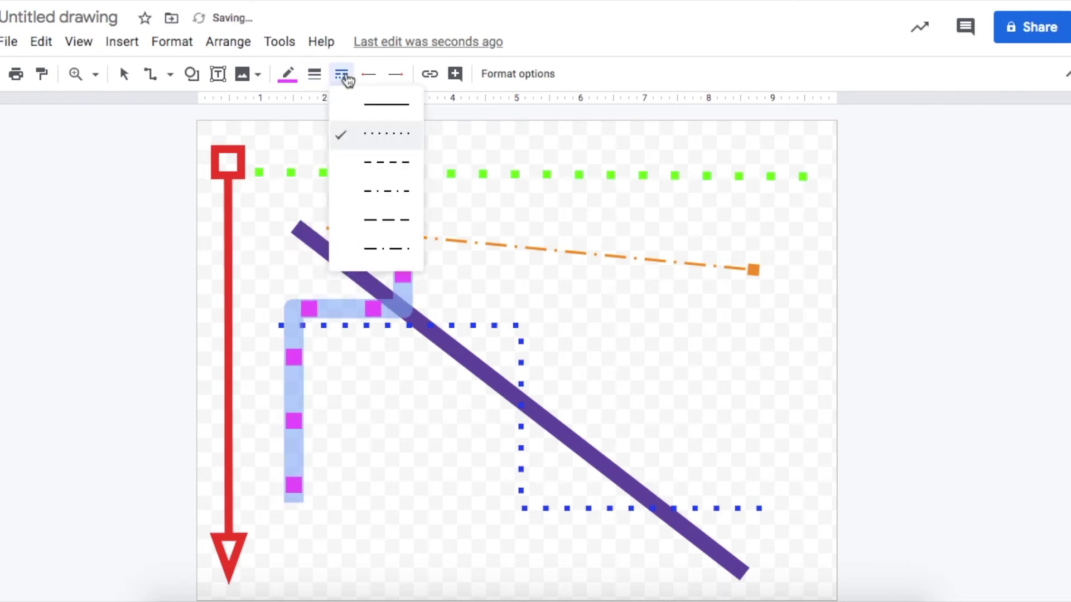
left_click(378, 108)
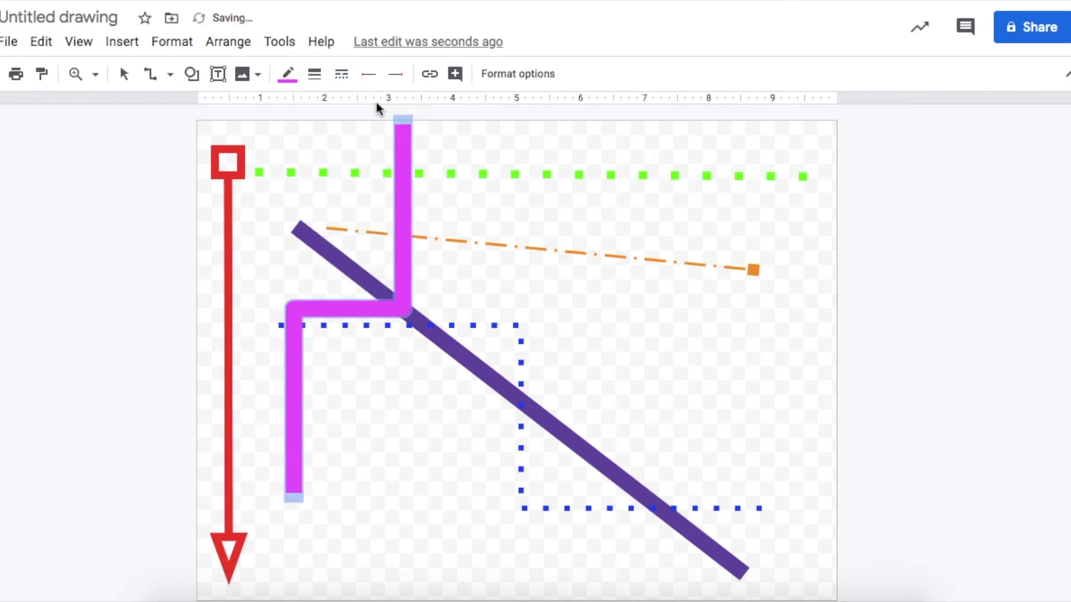
Set both the start and the end of the magenta elbow connector to the hollow circle style.
left_click(373, 80)
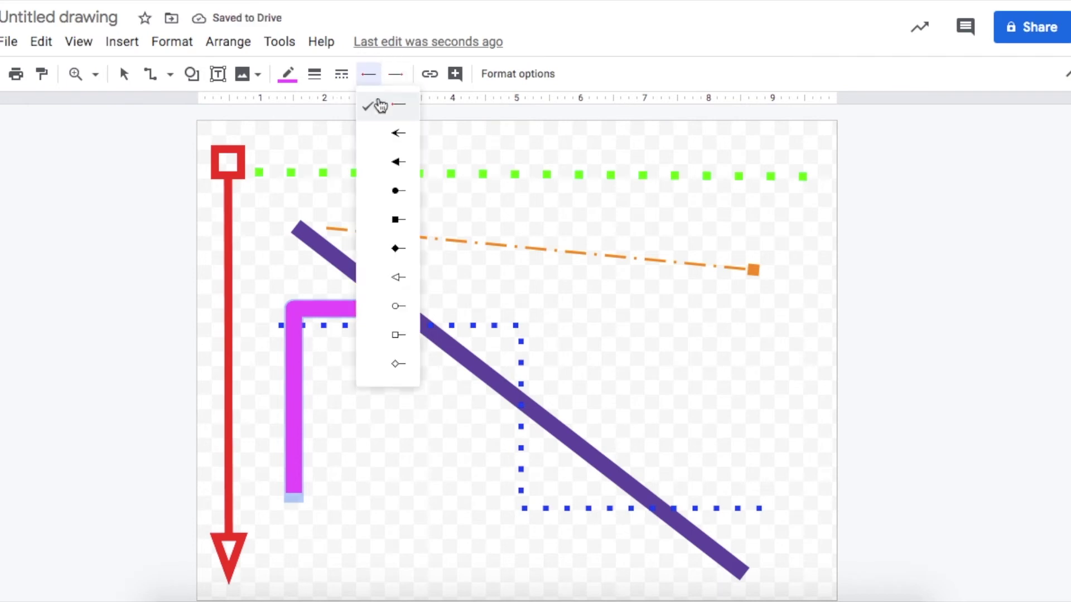
left_click(396, 306)
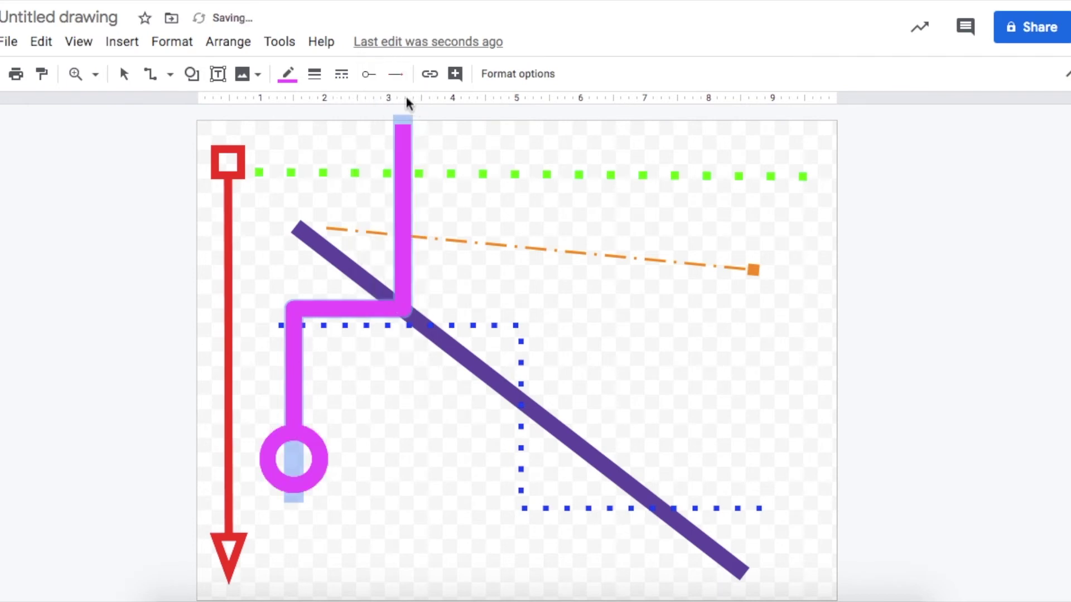
left_click(396, 77)
left_click(433, 308)
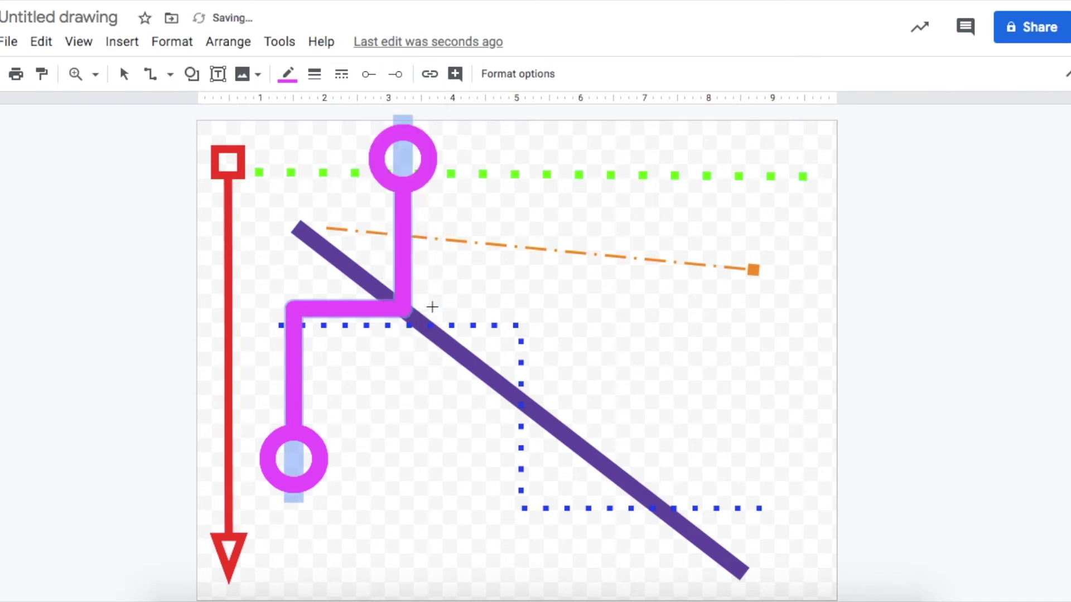
Draw a curved connector sweeping from the lower left of the canvas up to its upper right corner.
left_click(124, 74)
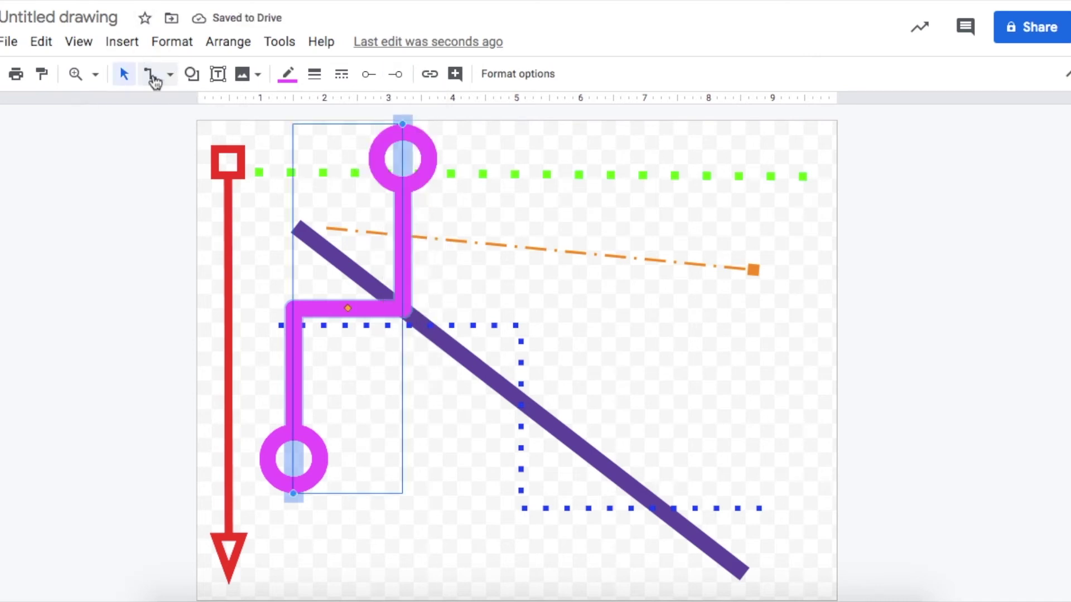
left_click(170, 76)
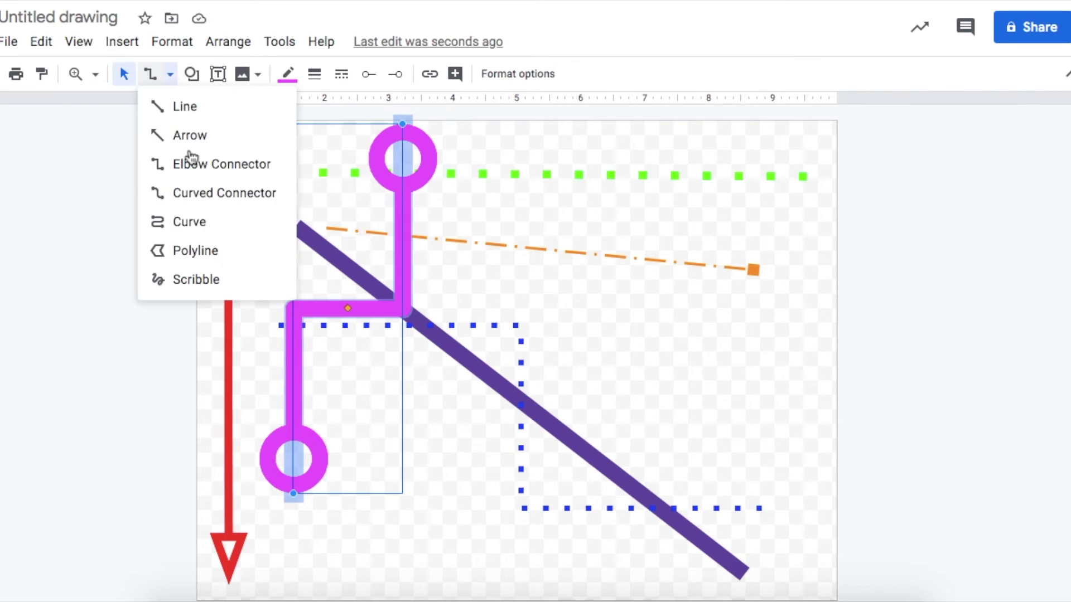
left_click(206, 196)
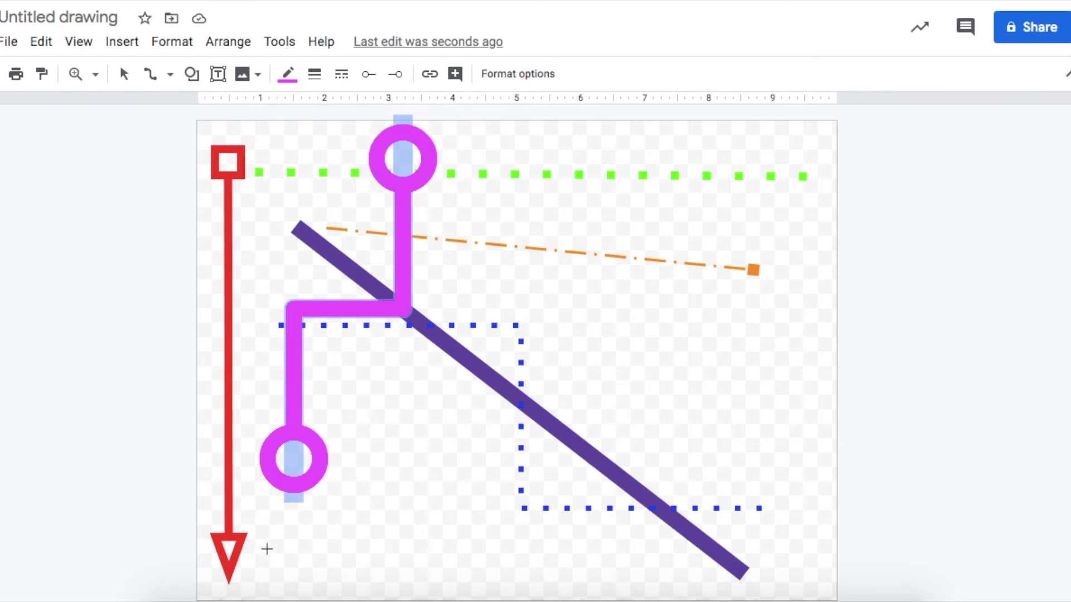
left_click(156, 77)
left_click(157, 78)
left_click(170, 78)
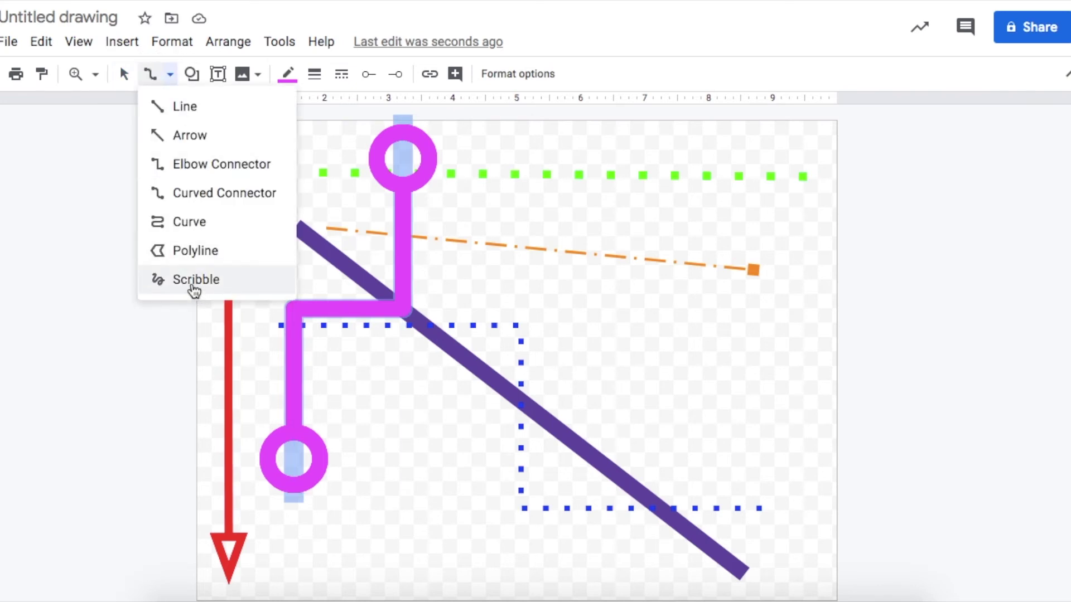
left_click(249, 206)
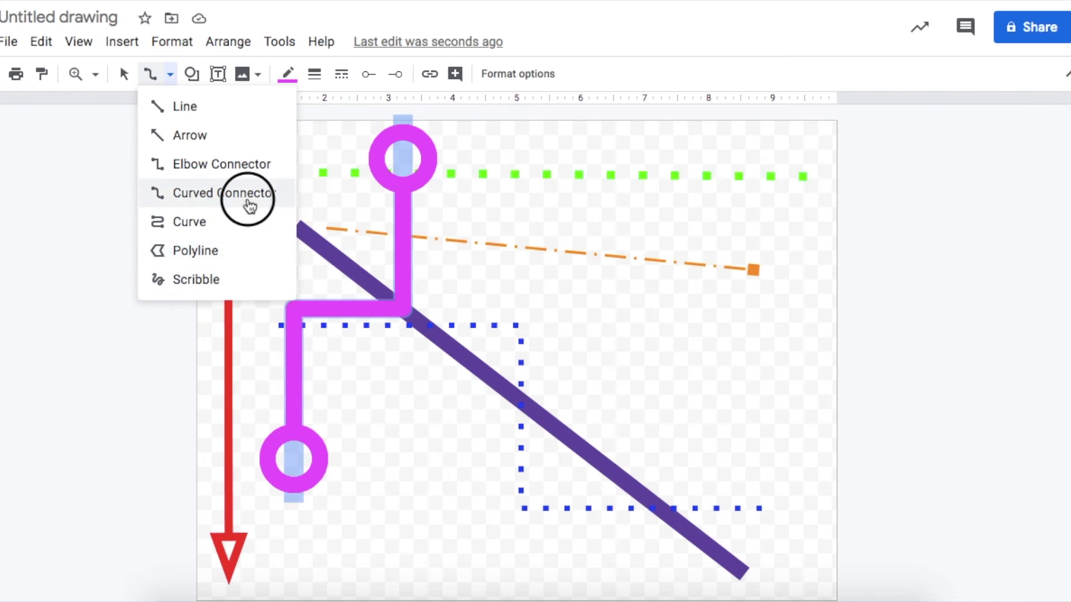
left_click(308, 550)
left_click_drag(288, 541, 557, 409)
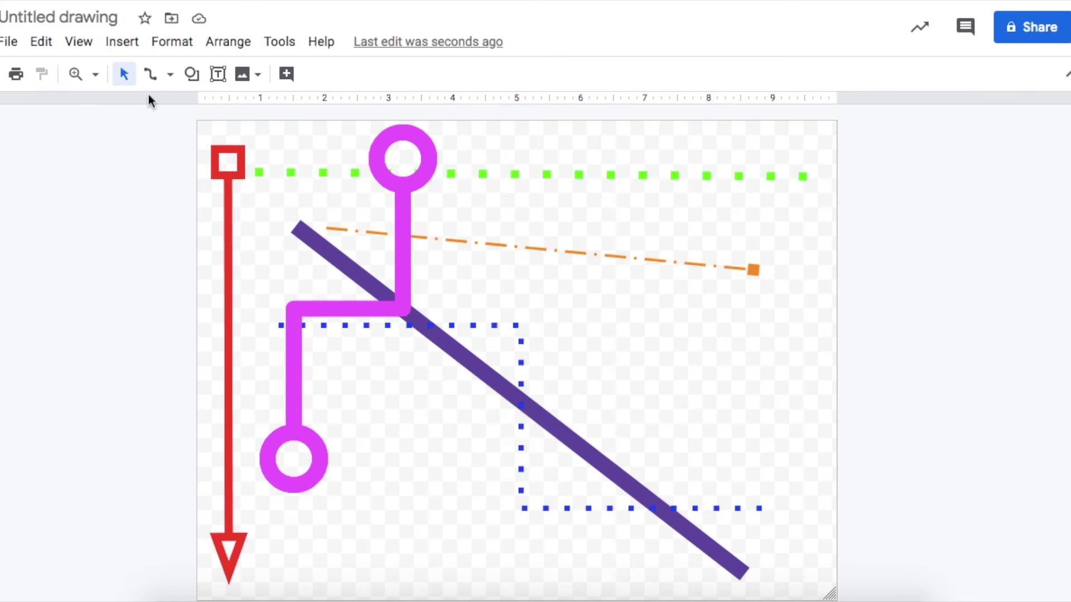
left_click(151, 77)
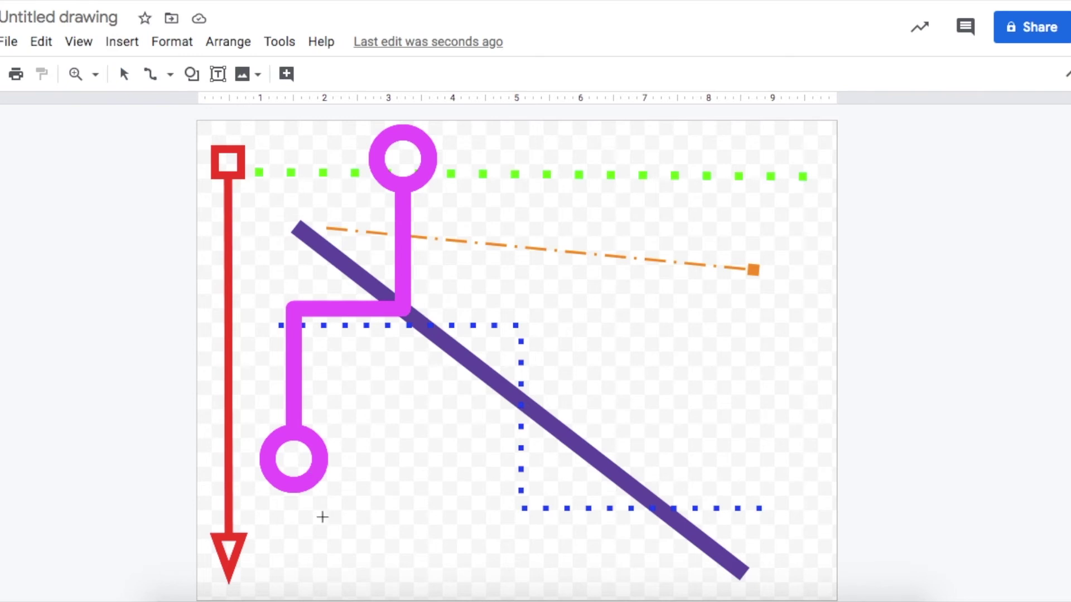
left_click_drag(283, 537, 737, 190)
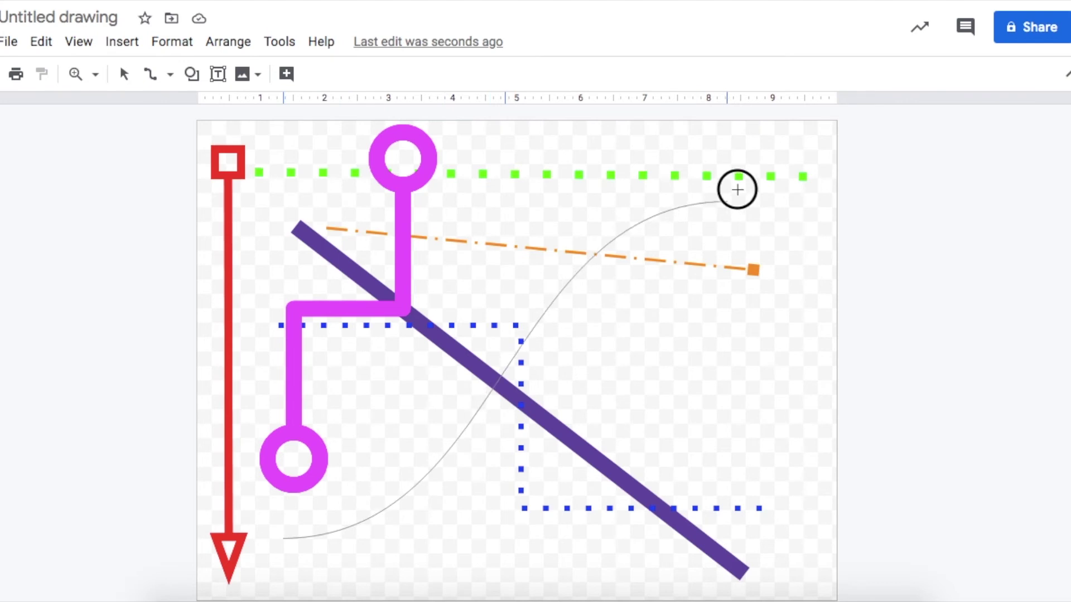
double_click(781, 141)
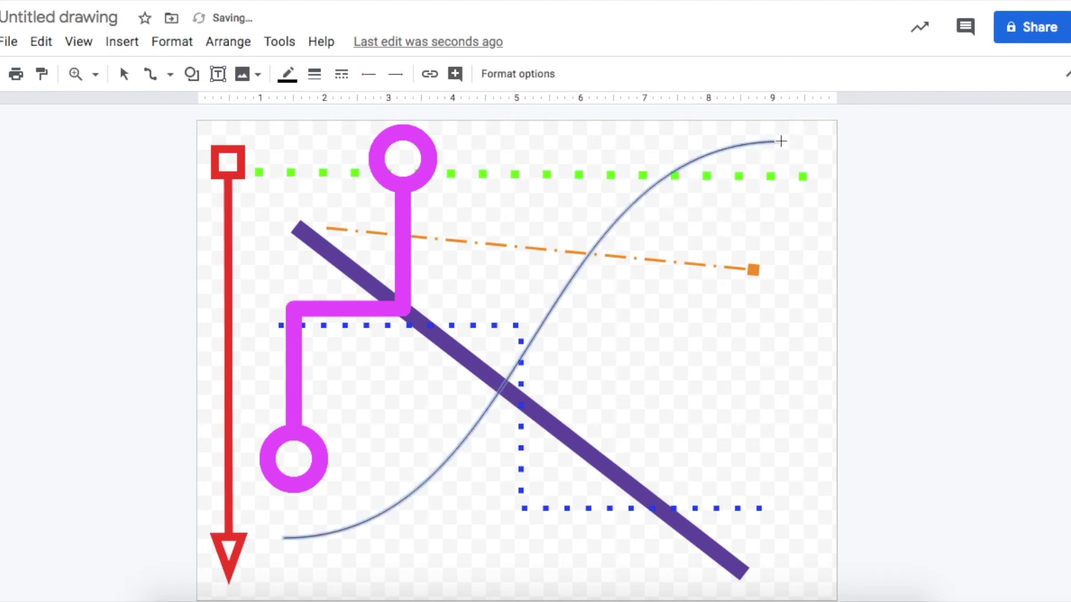
Recolour the curved connector dark red and set its line weight to 12px.
left_click(287, 76)
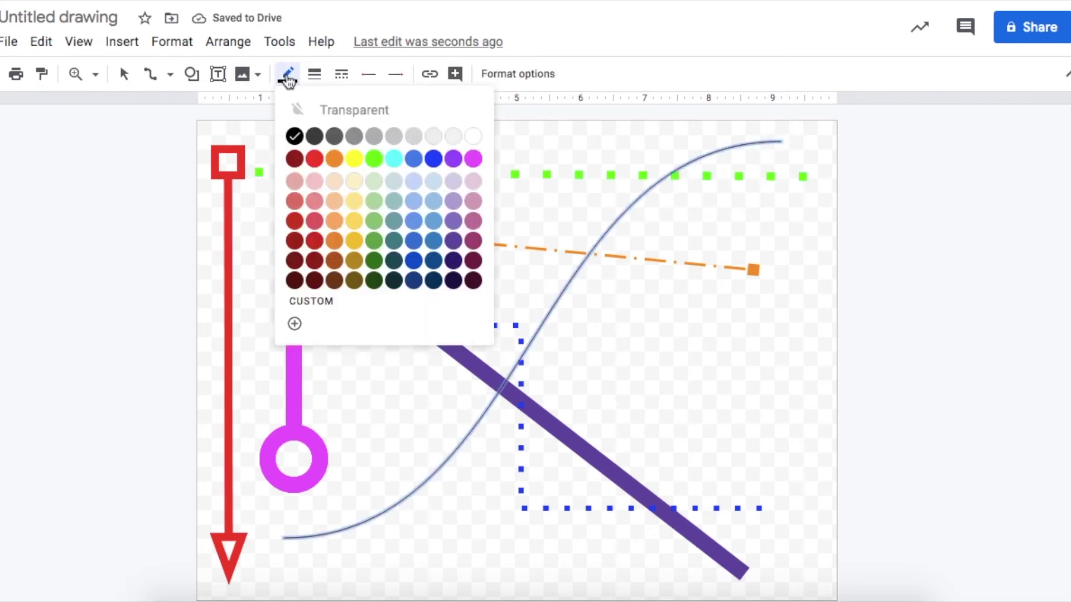
left_click(334, 158)
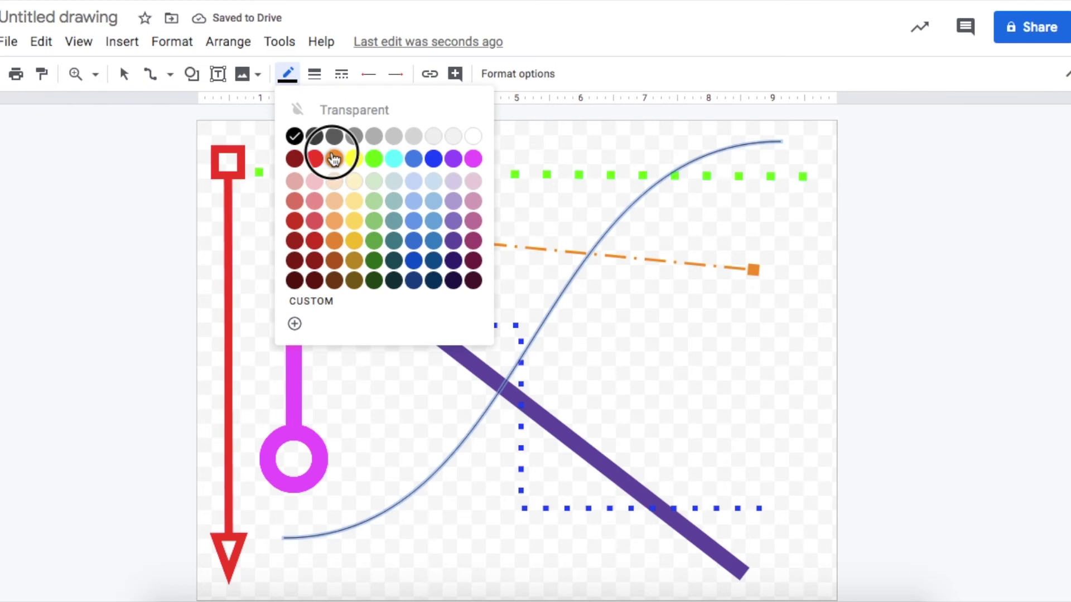
left_click(315, 74)
left_click(286, 75)
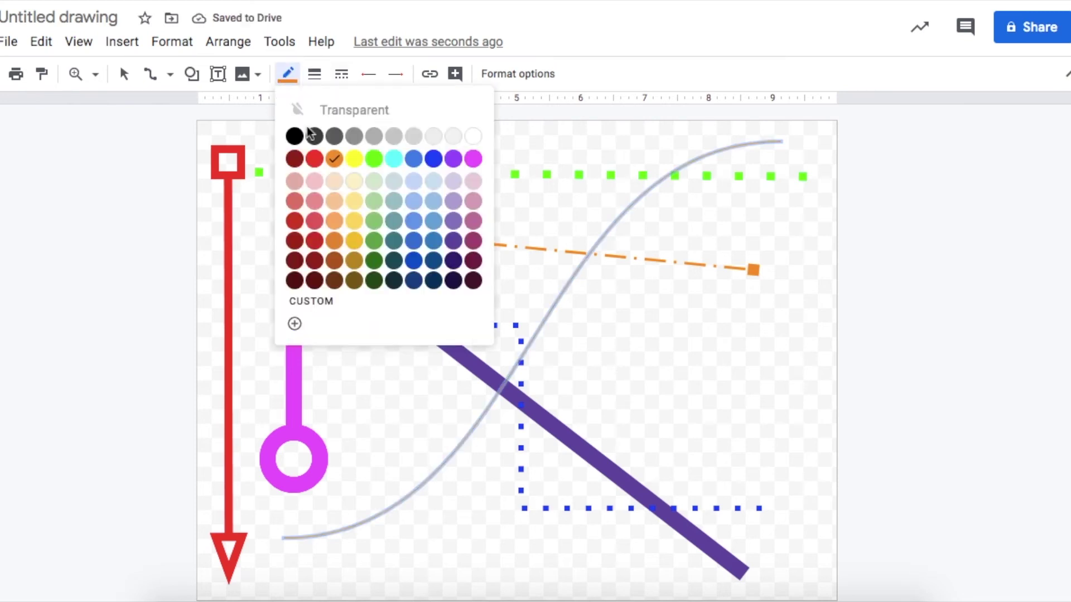
left_click(314, 260)
left_click(315, 76)
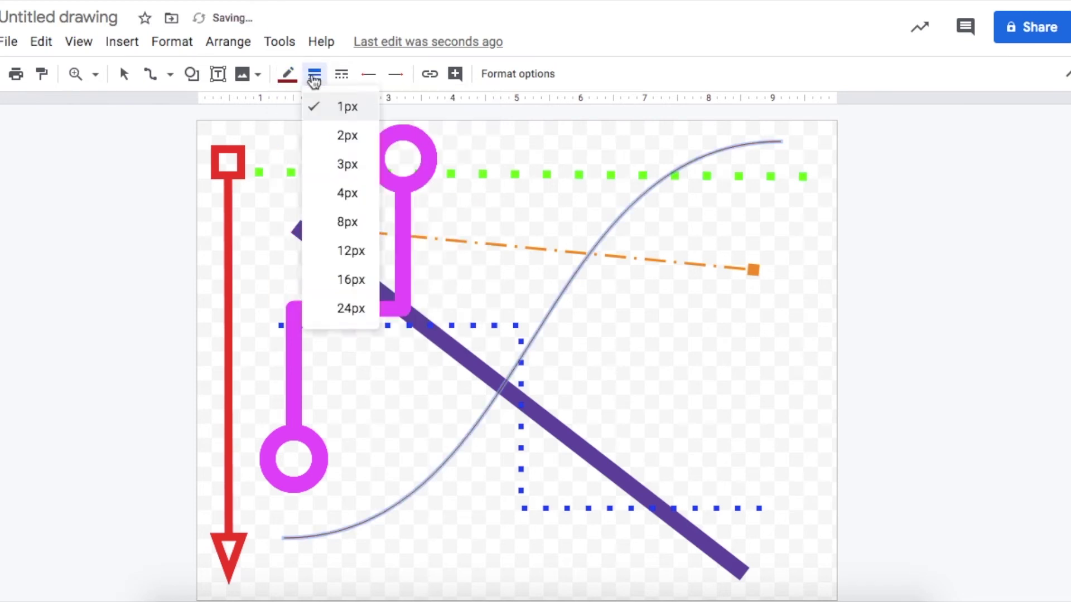
left_click(350, 252)
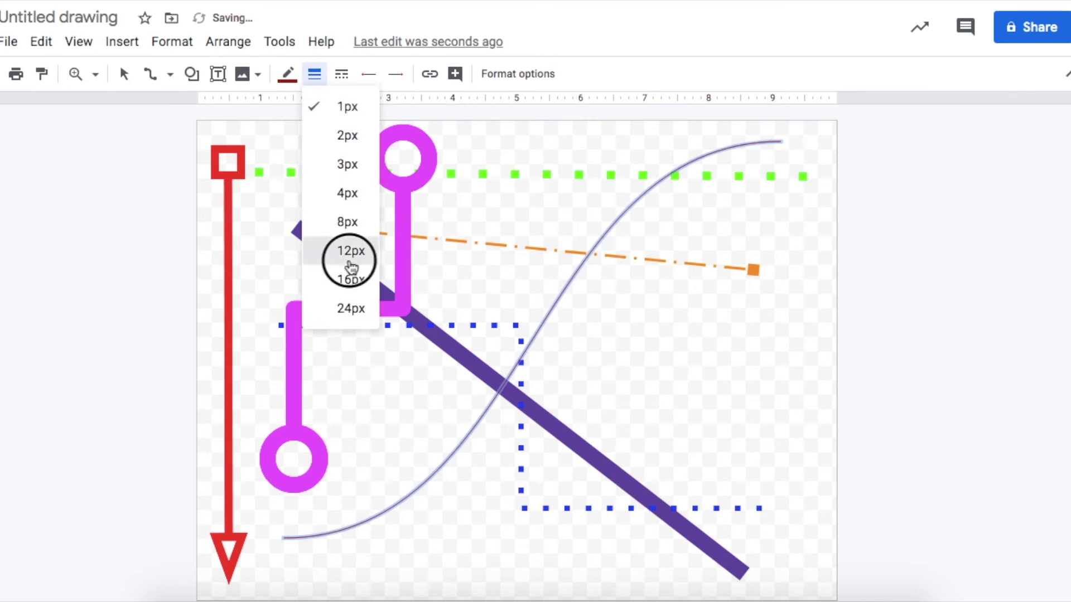
Set the curved connector's dash style to long dashes alternating with dots.
left_click(342, 76)
left_click(371, 128)
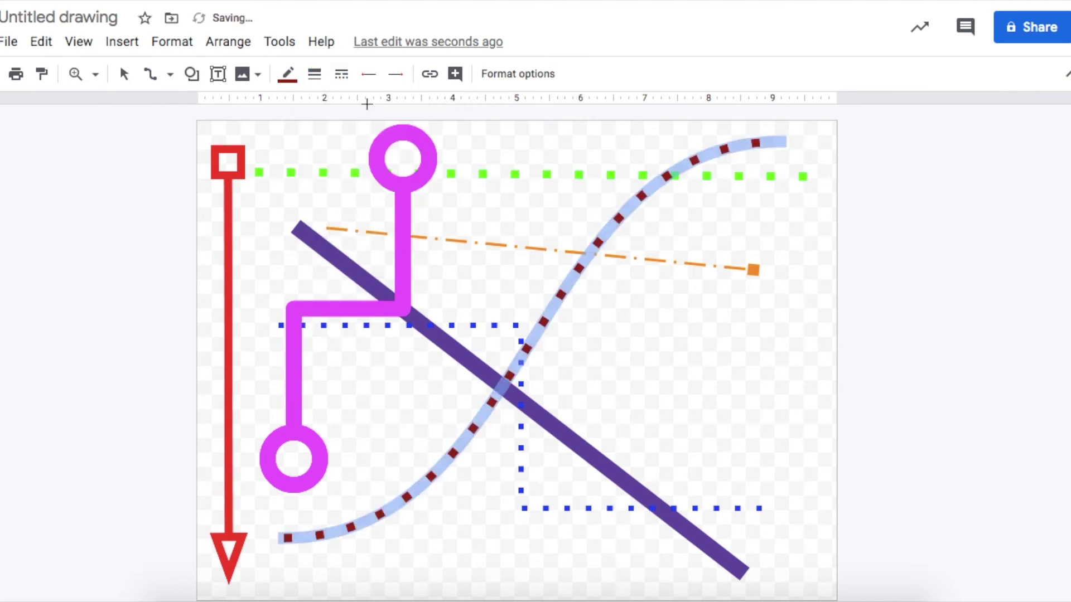
left_click(342, 75)
left_click(366, 248)
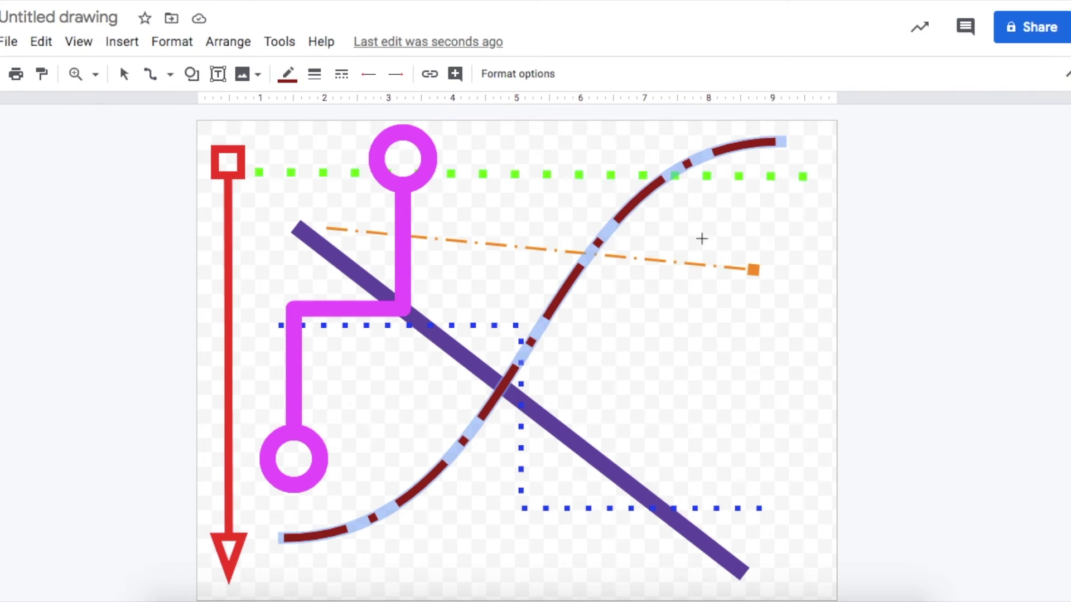
Try recolouring the curved connector bright green with the Scribble tool chosen, and undo the colour change.
left_click(160, 74)
left_click(161, 77)
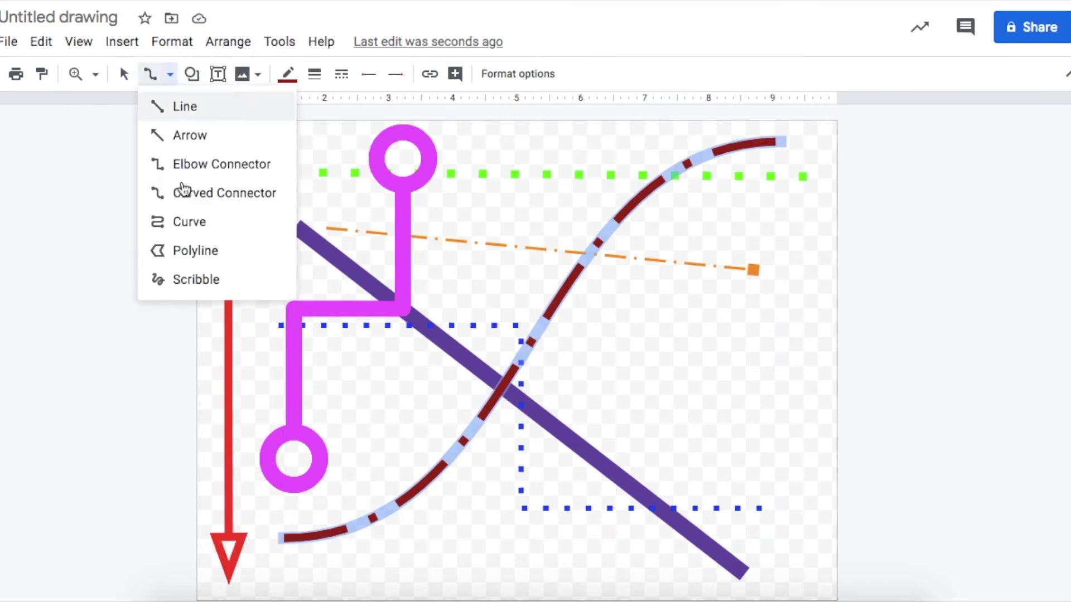
left_click(203, 280)
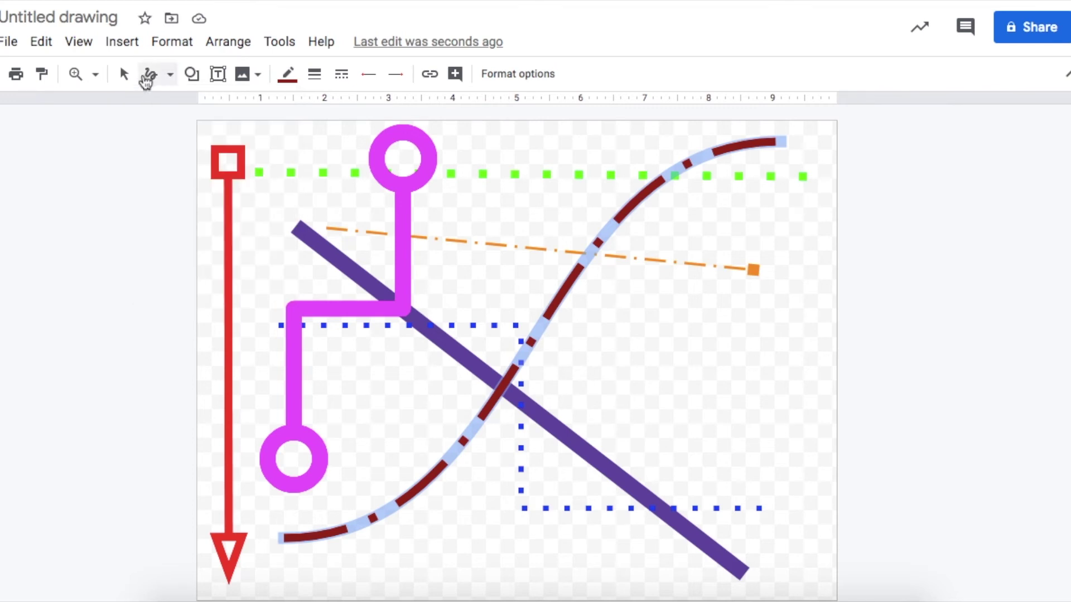
left_click(289, 75)
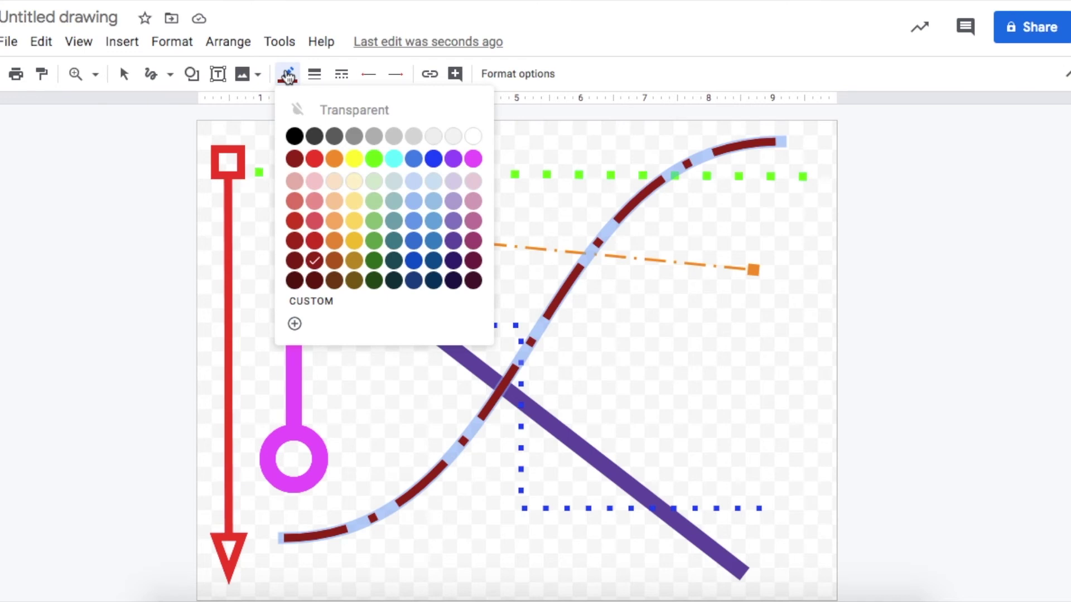
left_click(374, 158)
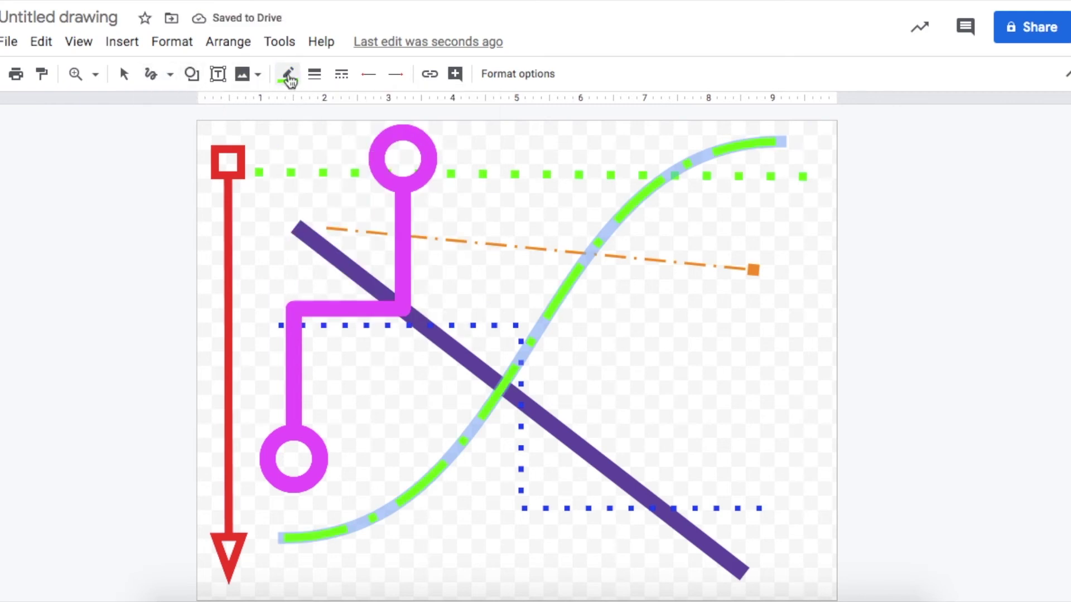
left_click(51, 54)
left_click(62, 73)
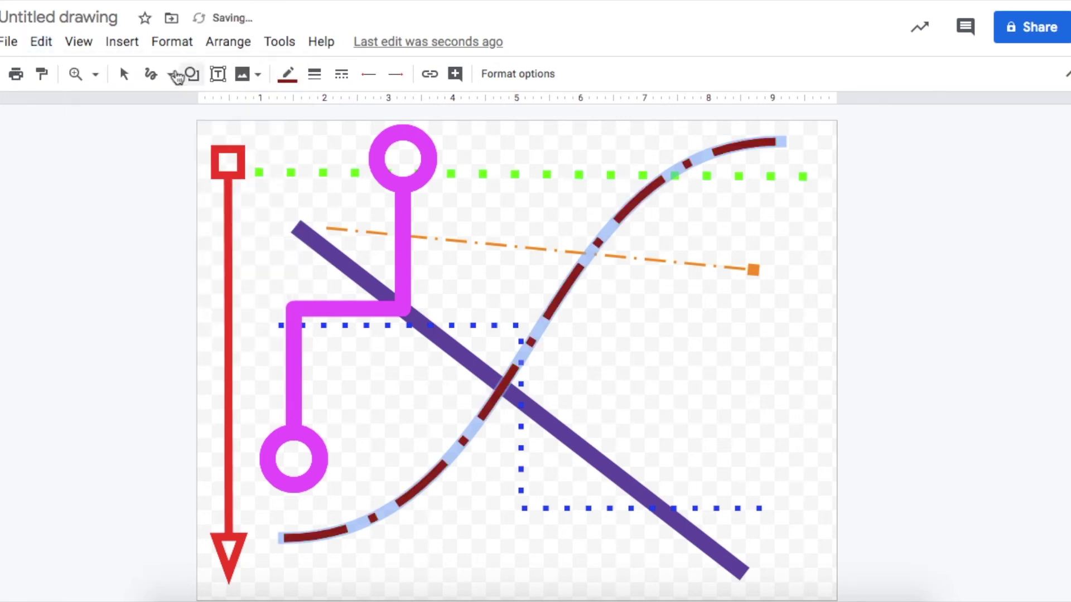
Recolour the curved connector the darkest shade of red.
left_click(152, 76)
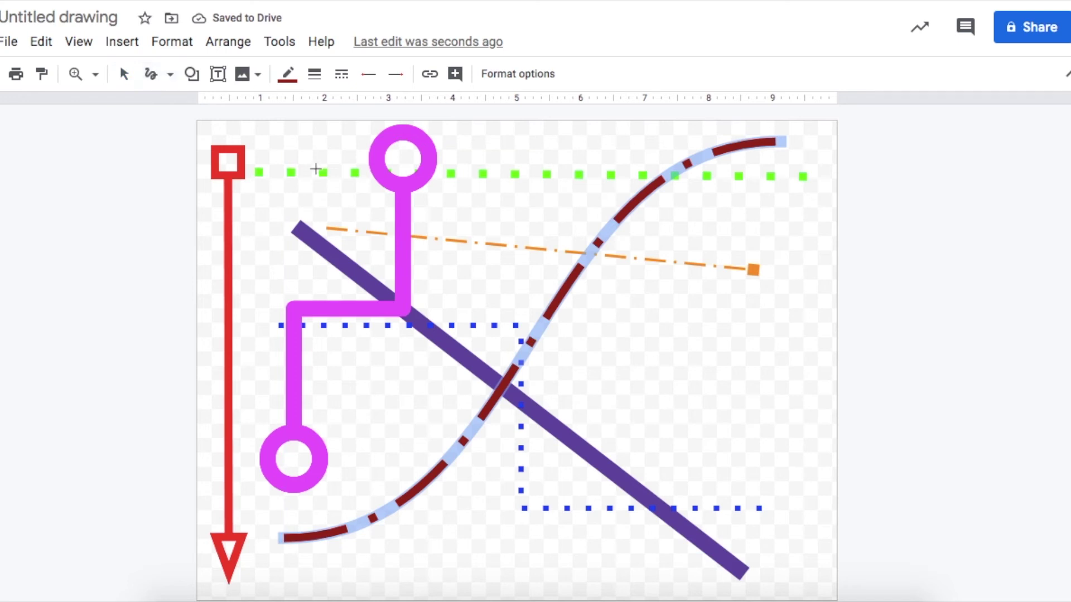
left_click(288, 80)
left_click(334, 159)
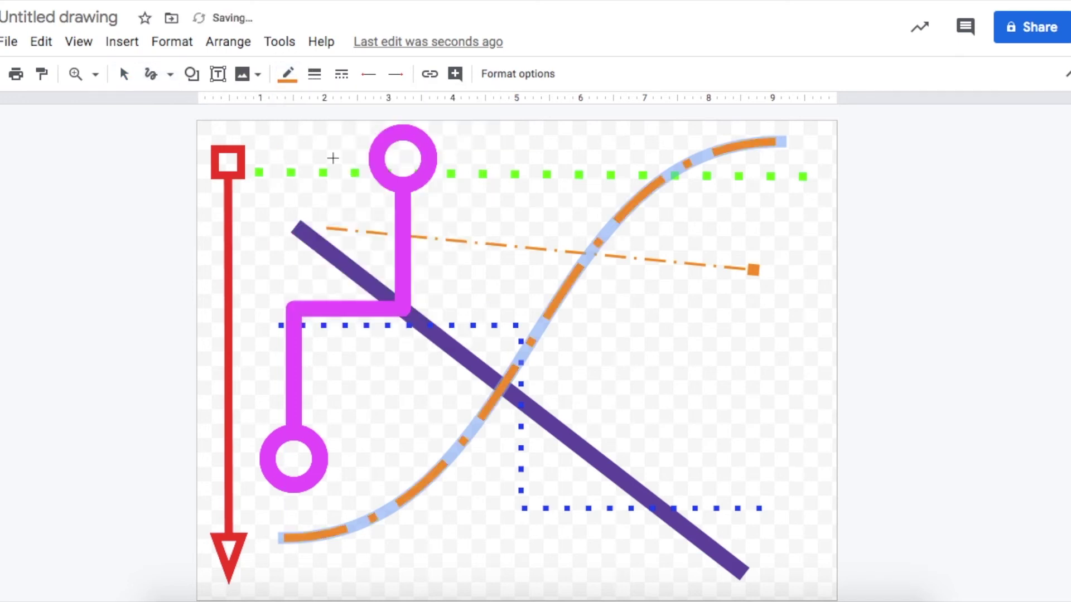
left_click(286, 78)
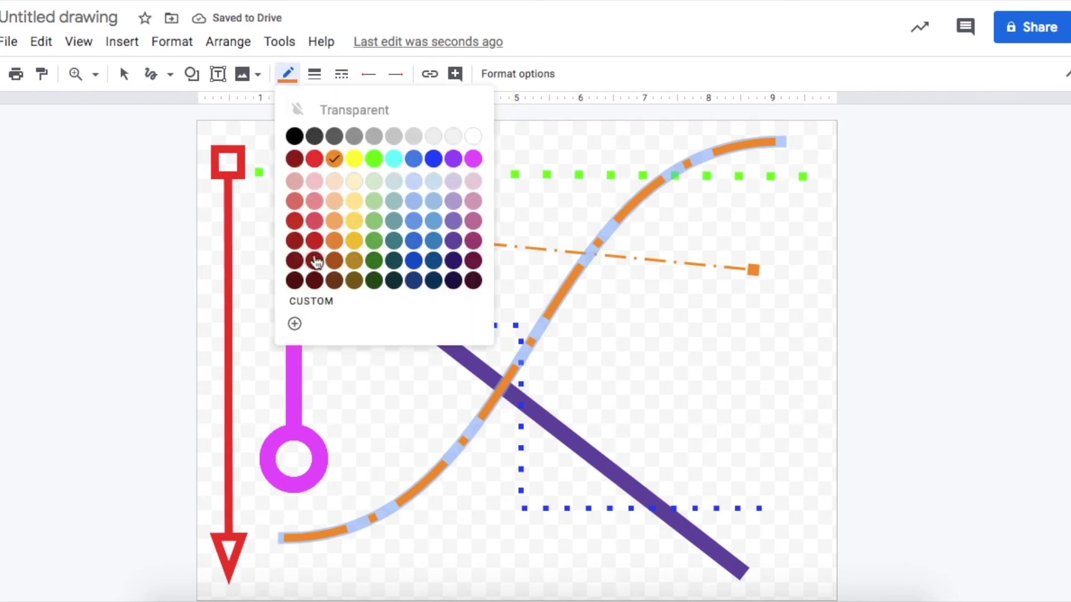
left_click(318, 281)
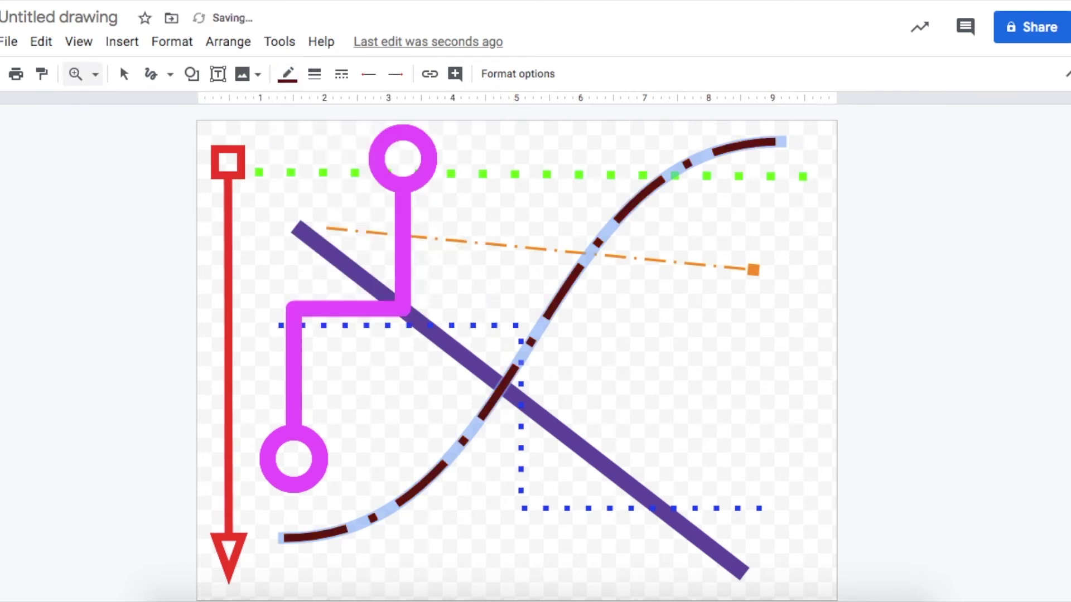
Draw a freehand scribble that loops across most of the canvas over the existing lines.
left_click(192, 74)
left_click(170, 74)
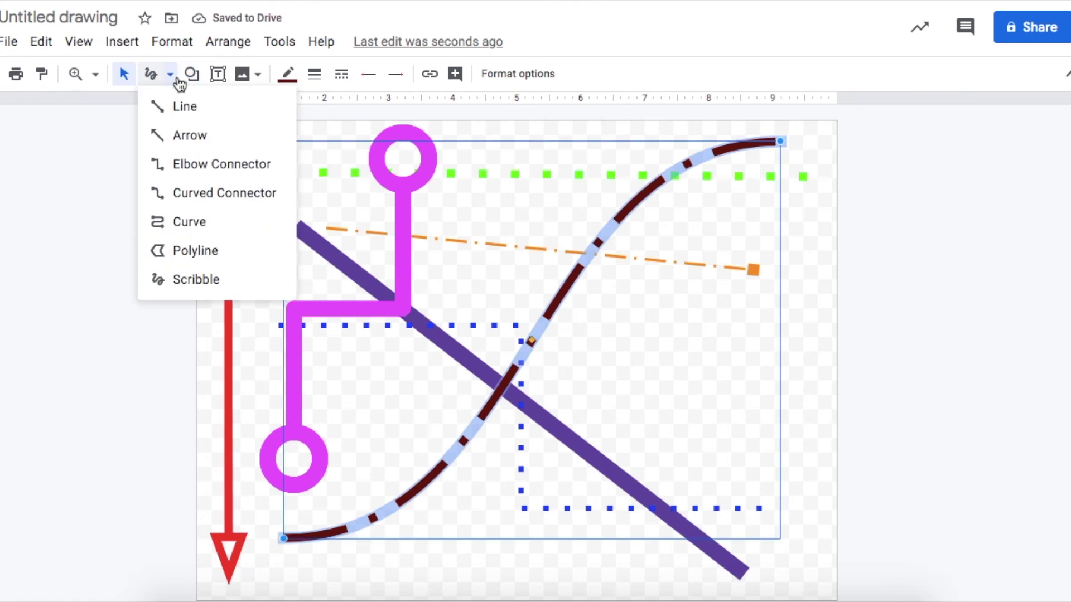
left_click(187, 279)
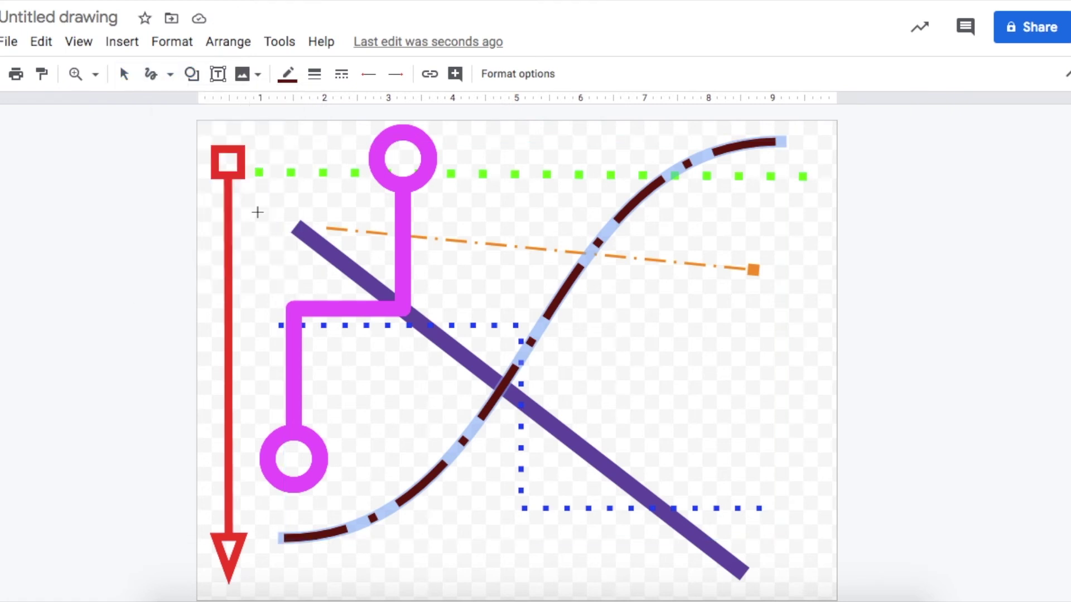
mouse_move(261, 241)
left_mouse_down()
mouse_move(424, 334)
mouse_move(490, 304)
mouse_move(361, 290)
mouse_move(570, 342)
mouse_move(557, 257)
mouse_move(608, 401)
mouse_move(641, 445)
left_mouse_up()
mouse_move(729, 322)
left_mouse_down()
mouse_move(698, 212)
mouse_move(551, 146)
mouse_move(452, 221)
mouse_move(486, 305)
mouse_move(462, 347)
mouse_move(433, 255)
mouse_move(339, 152)
mouse_move(239, 287)
mouse_move(310, 539)
mouse_move(434, 506)
mouse_move(591, 500)
mouse_move(701, 518)
mouse_move(725, 399)
mouse_move(701, 398)
mouse_move(589, 279)
mouse_move(715, 200)
mouse_move(737, 200)
mouse_move(772, 158)
mouse_move(816, 273)
mouse_move(751, 310)
left_mouse_up()
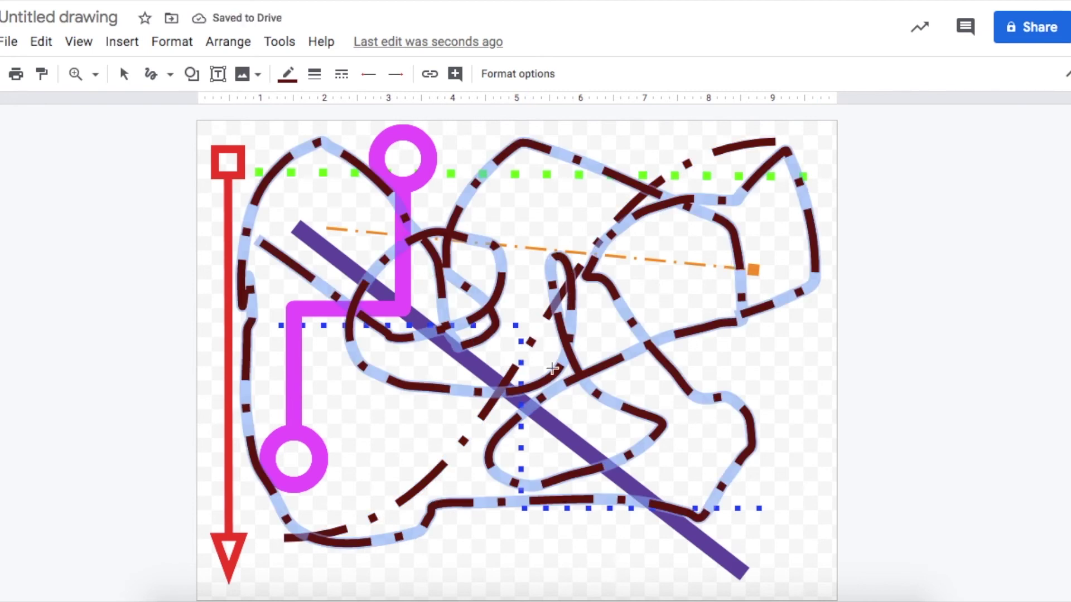
Format the scribble with a yellow colour, a 24px weight and a dashed line style.
left_click(287, 74)
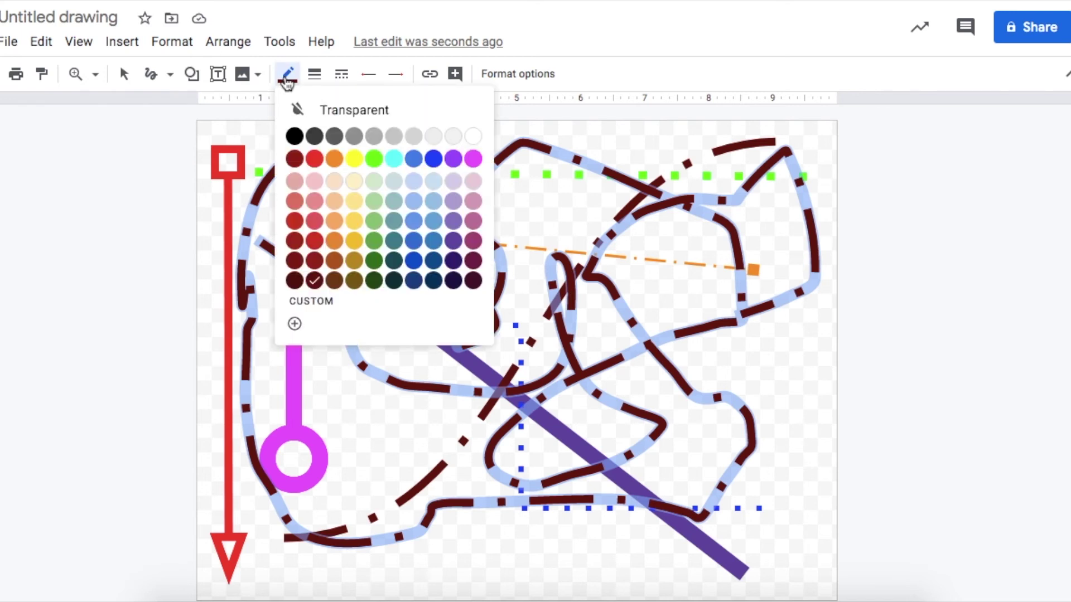
left_click(353, 159)
left_click(314, 74)
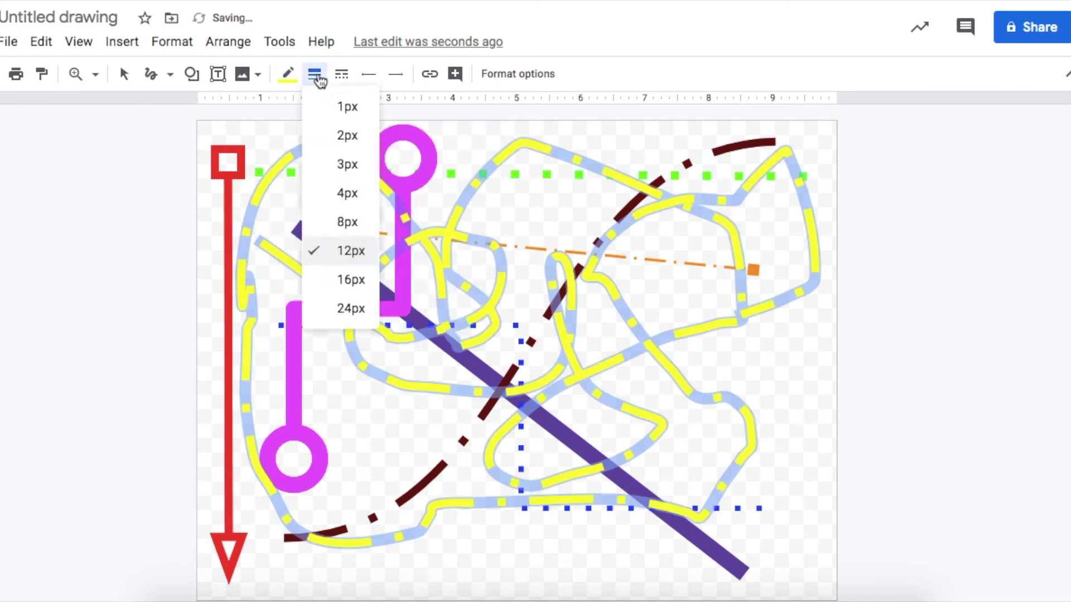
left_click(351, 312)
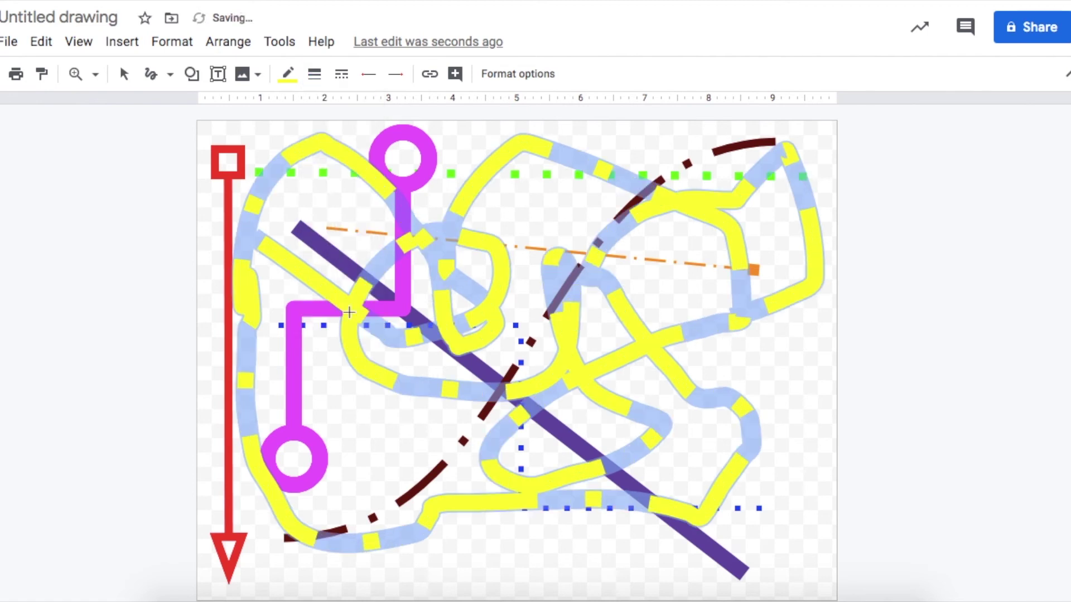
left_click(342, 75)
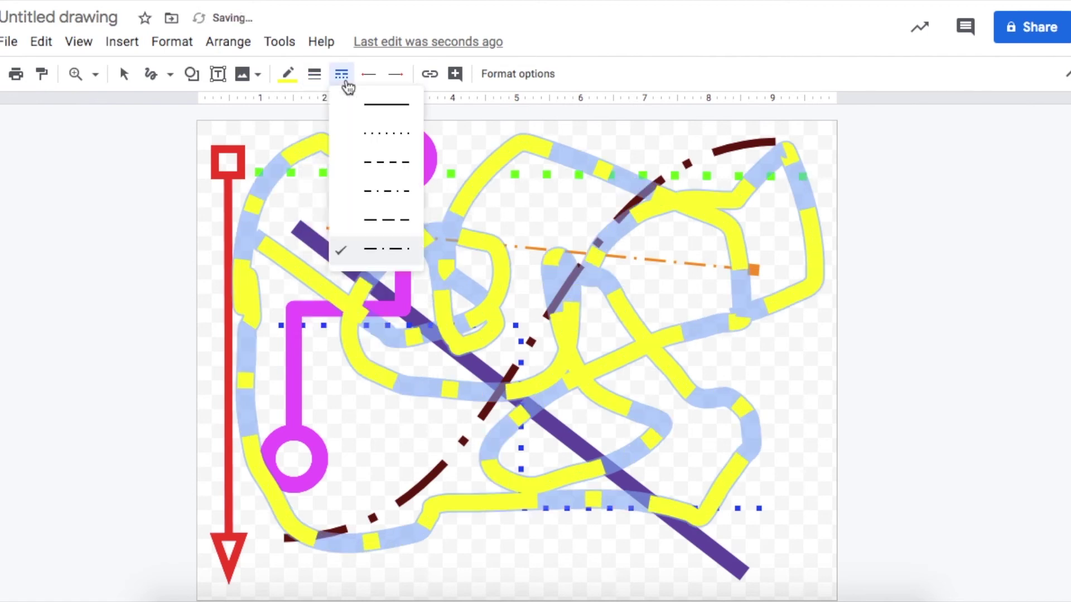
left_click(381, 164)
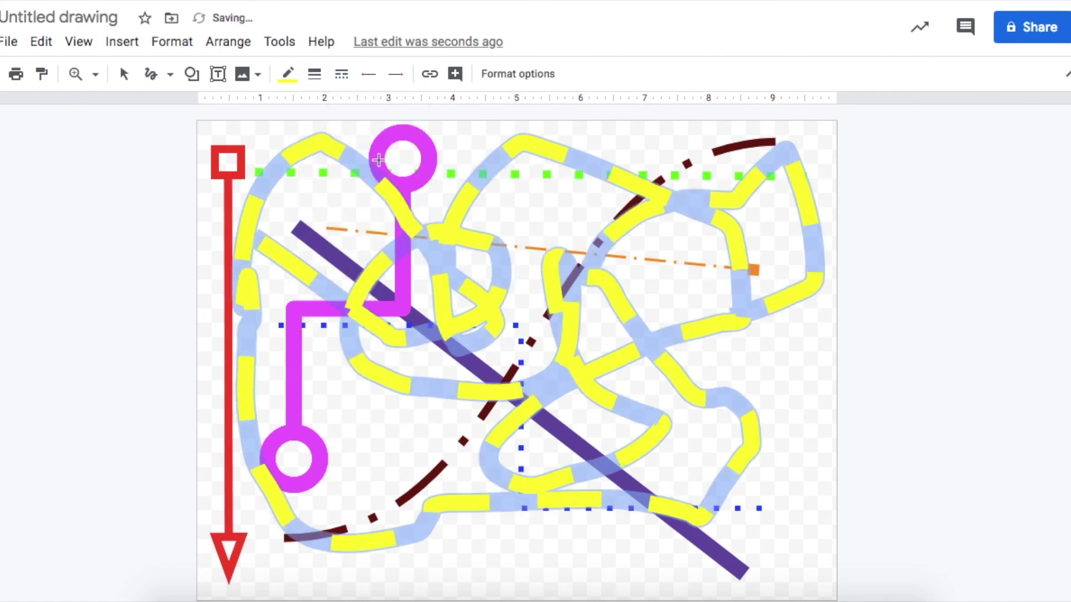
Try a filled circle at the start of the scribble and return the line start to none.
left_click(368, 78)
left_click(401, 190)
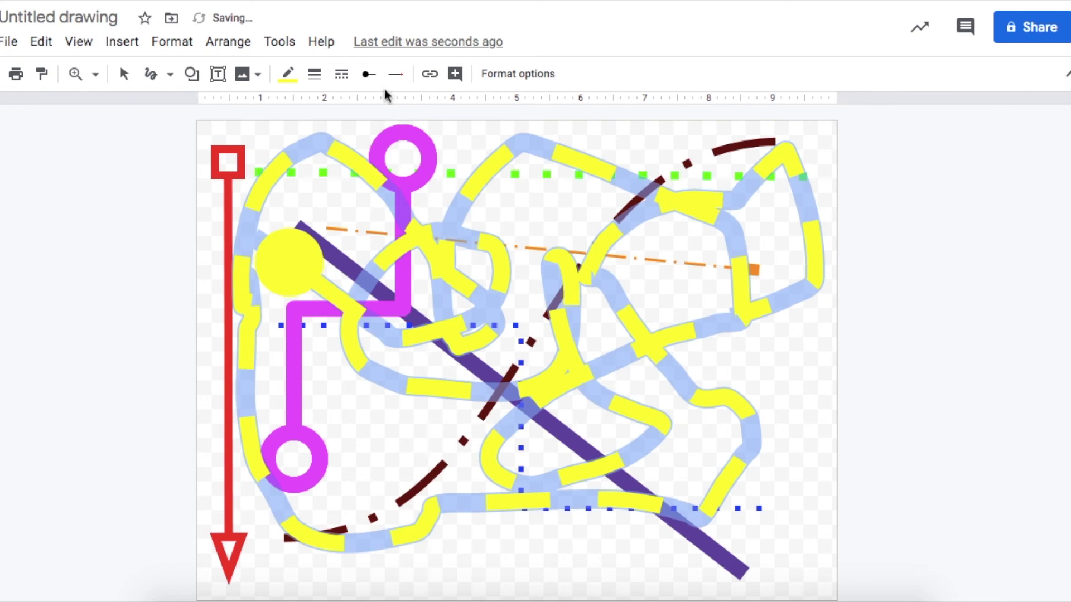
left_click(368, 74)
left_click(379, 104)
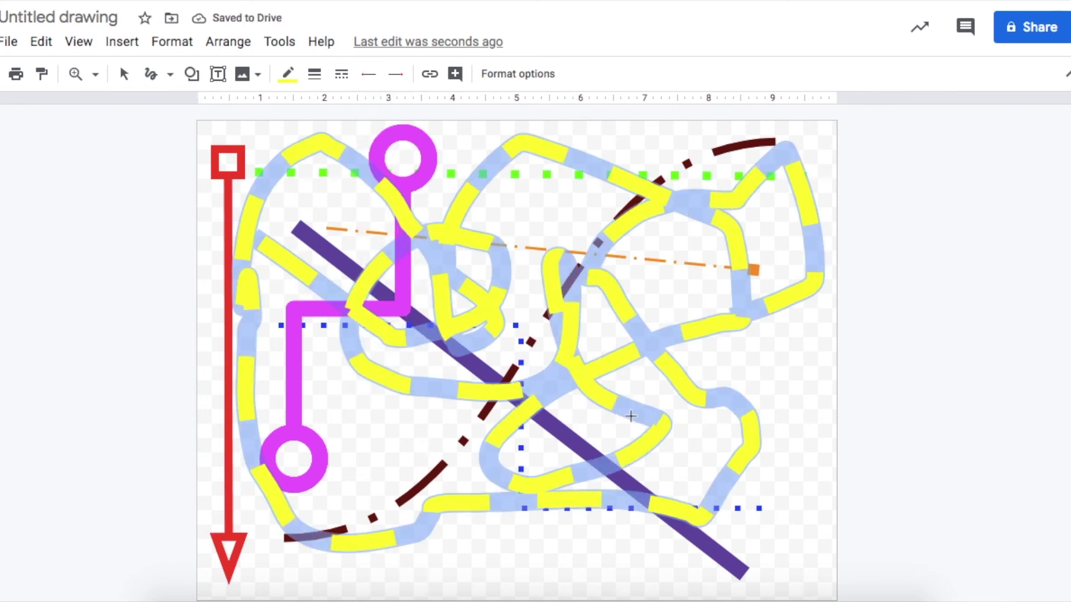
Activate the Curve line tool.
left_click(168, 75)
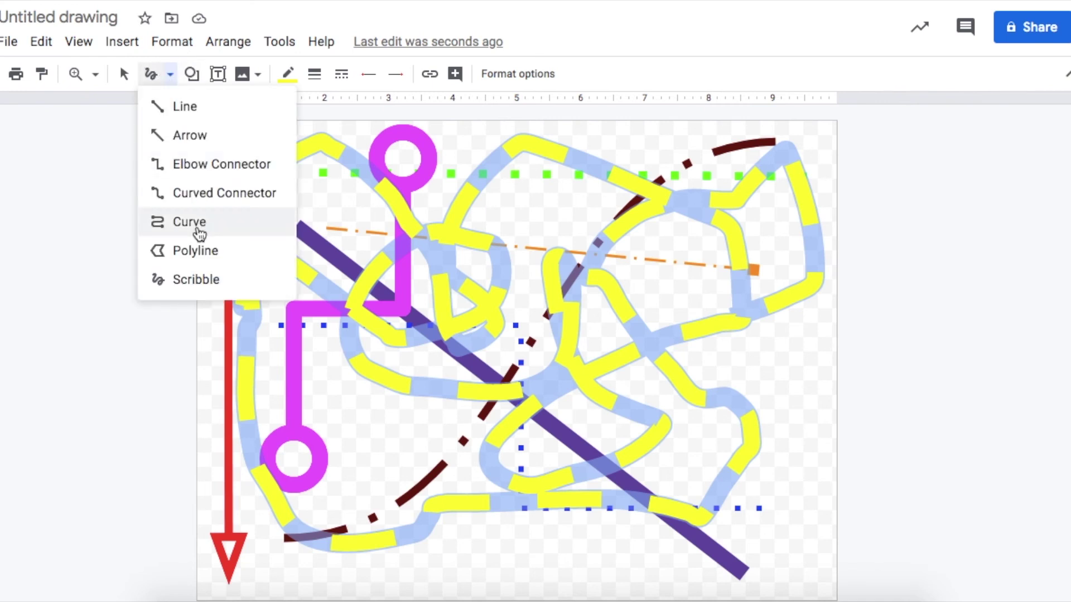
left_click(200, 234)
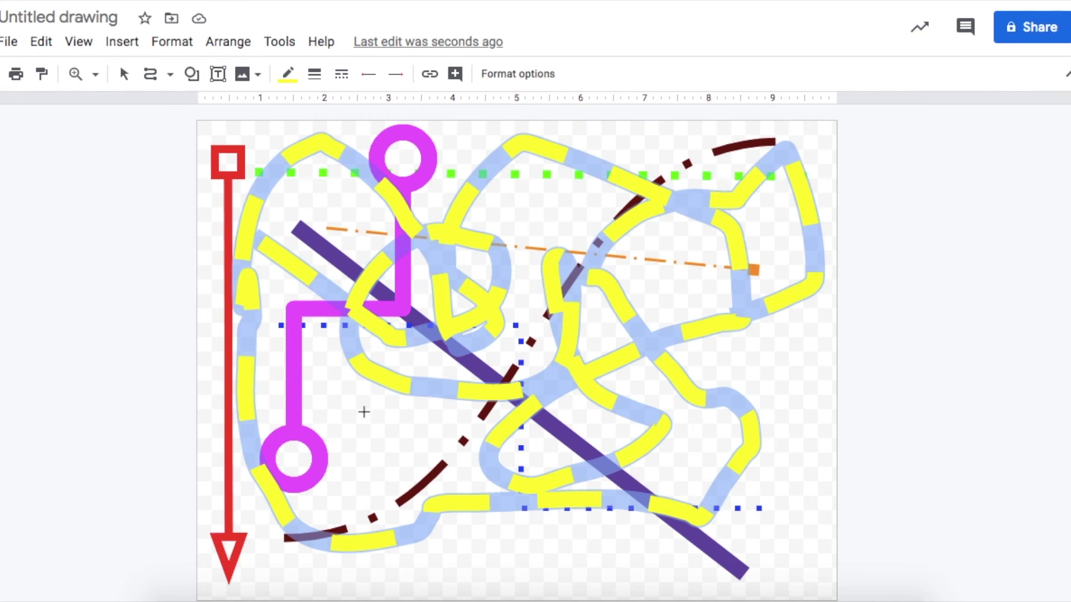
Try black as the scribble's line colour and return it to yellow.
left_click(287, 84)
left_click(293, 134)
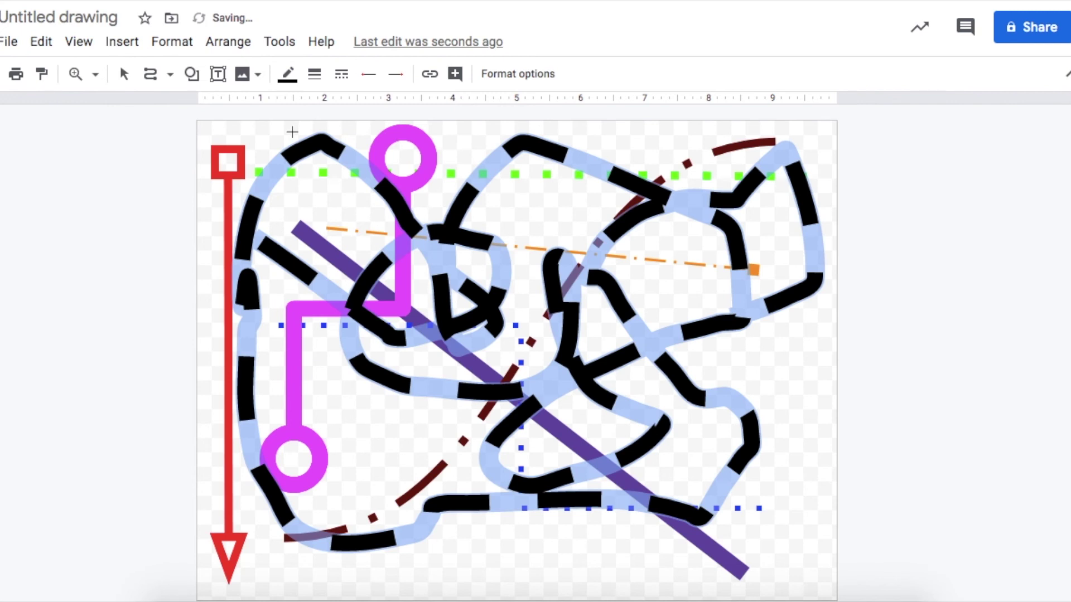
left_click(286, 75)
left_click(353, 158)
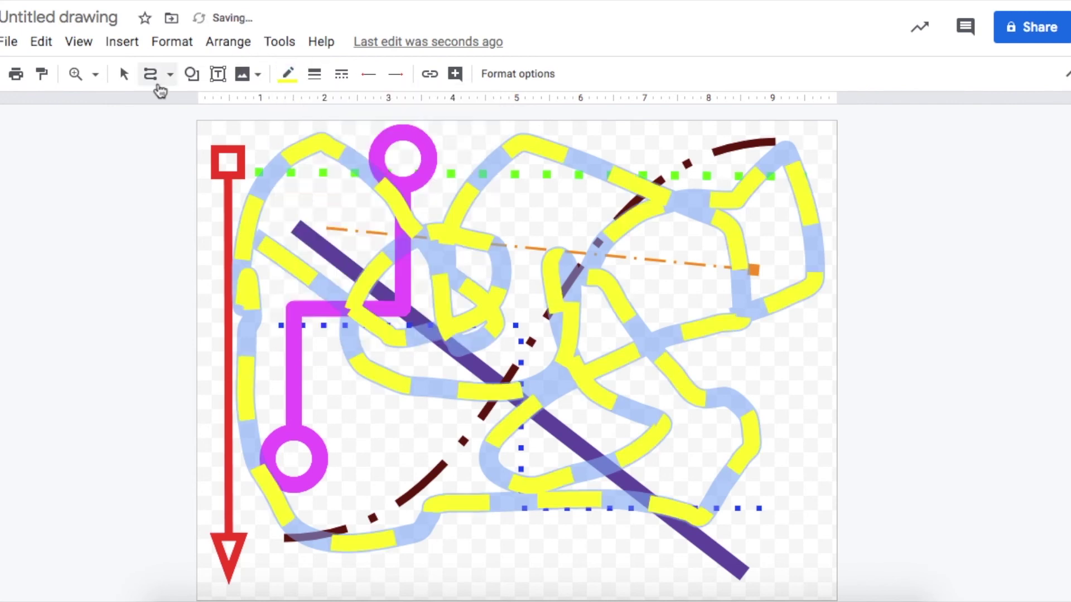
left_click(151, 76)
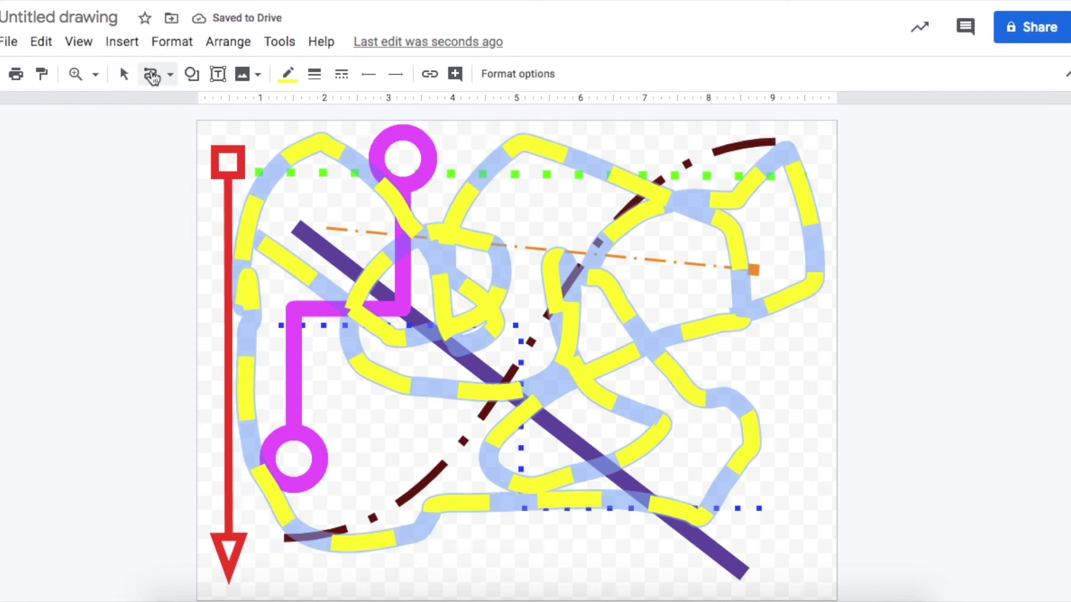
left_click(287, 76)
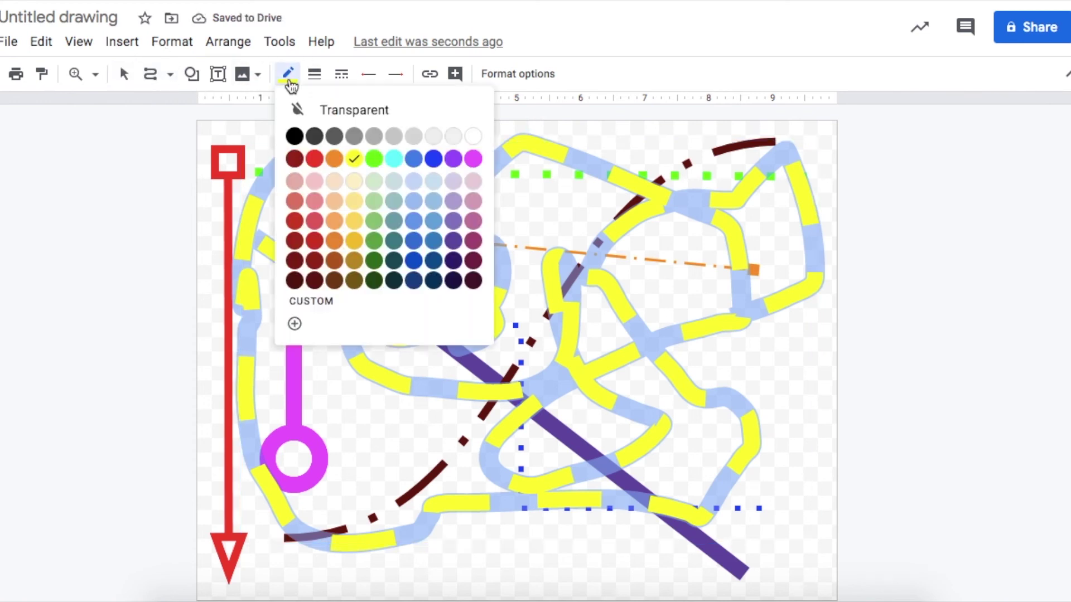
left_click(147, 200)
left_click(141, 181)
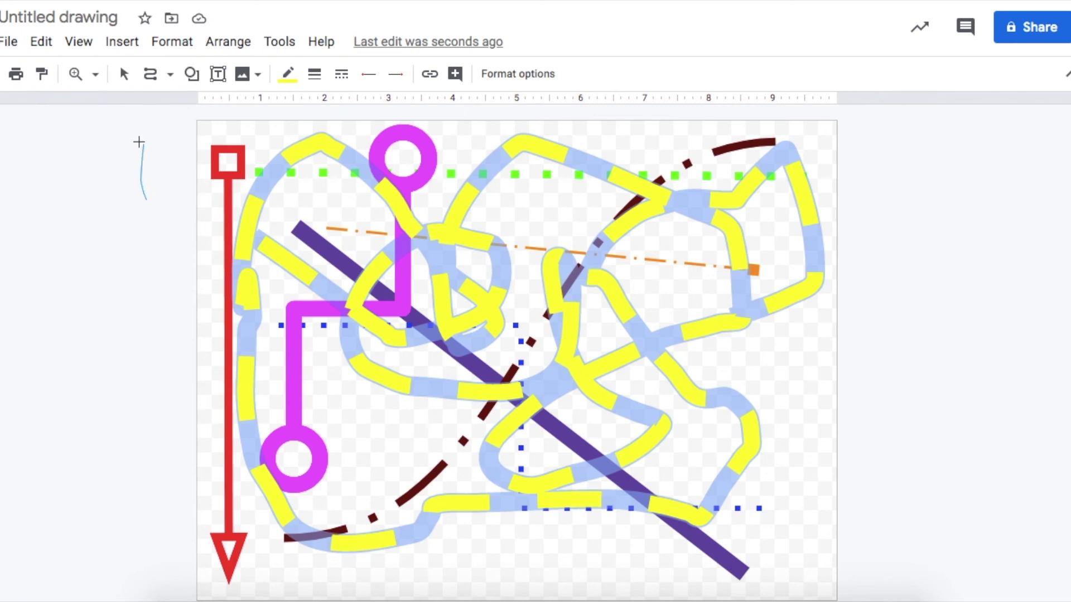
key("Escape")
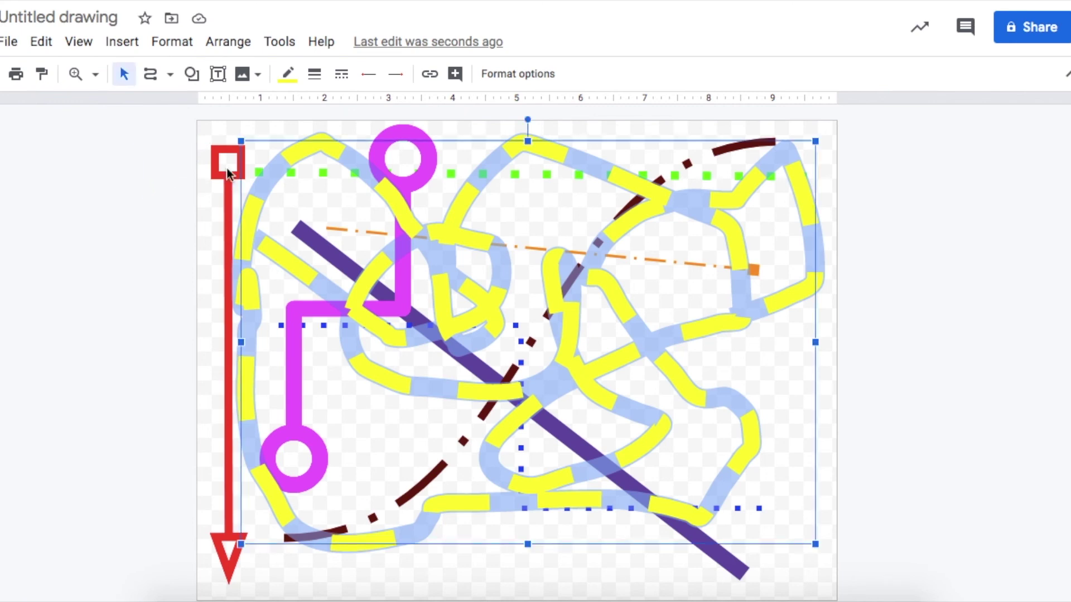
Draw a closed freeform curve from beside the red arrow's square end, bending inward near the purple line and looping around most of the canvas.
left_click(177, 123)
left_click(158, 80)
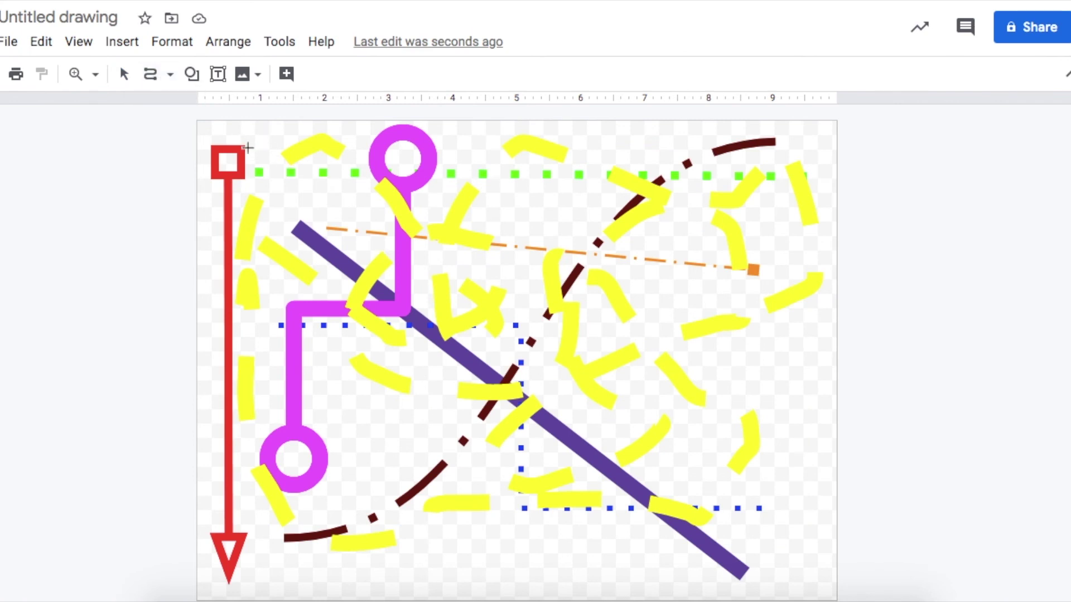
left_click(253, 149)
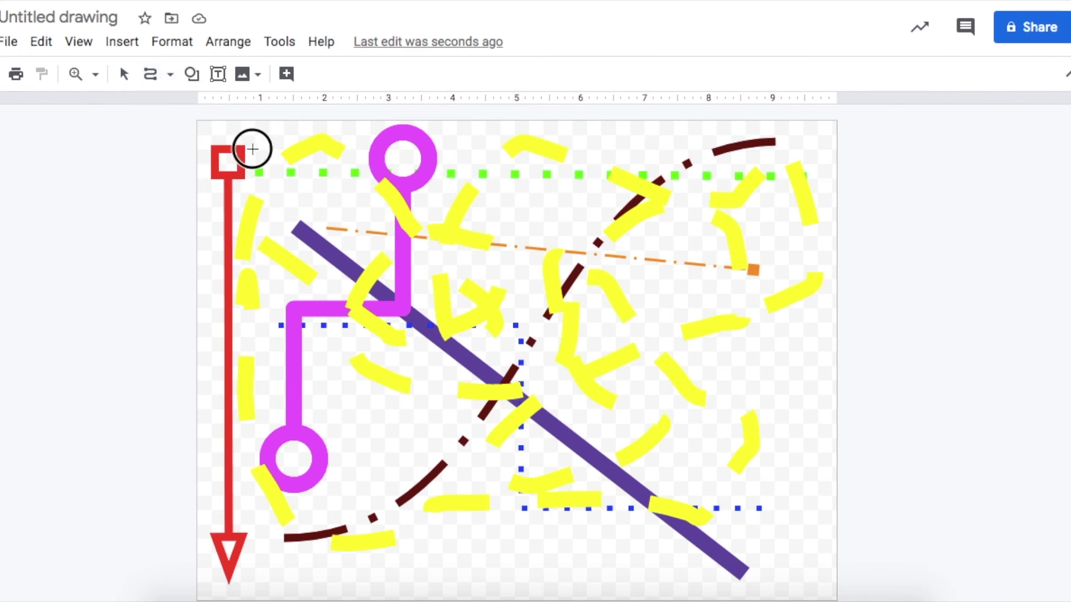
left_click(322, 180)
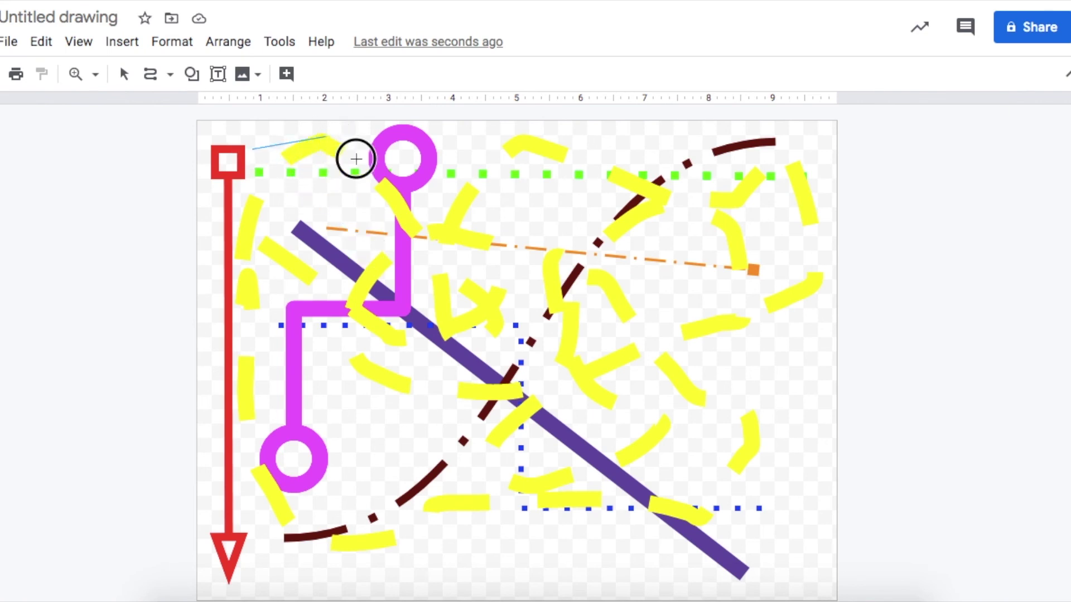
left_click(472, 149)
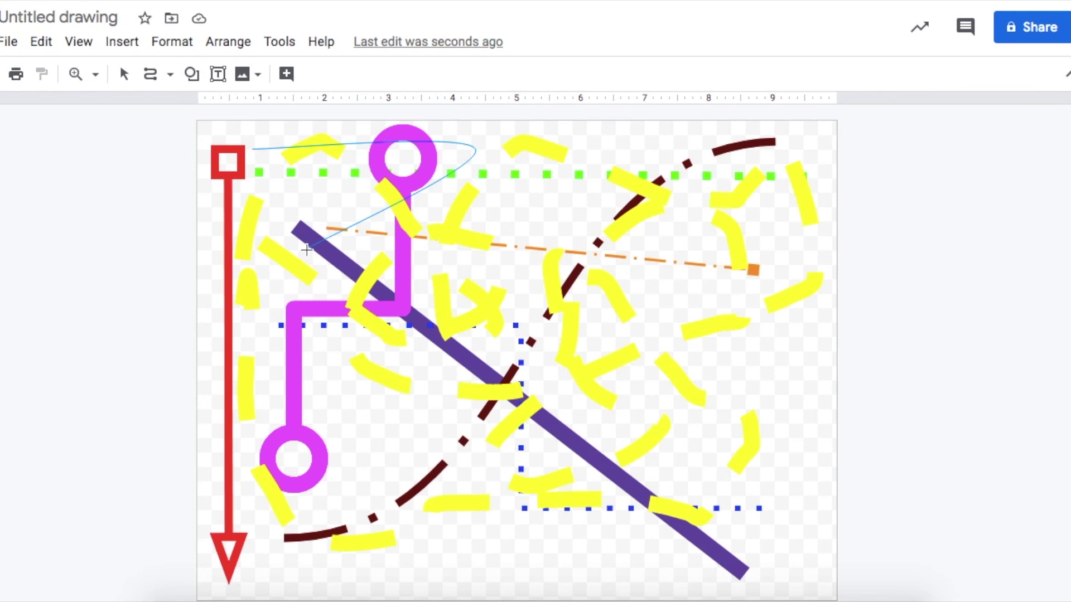
left_click(307, 250)
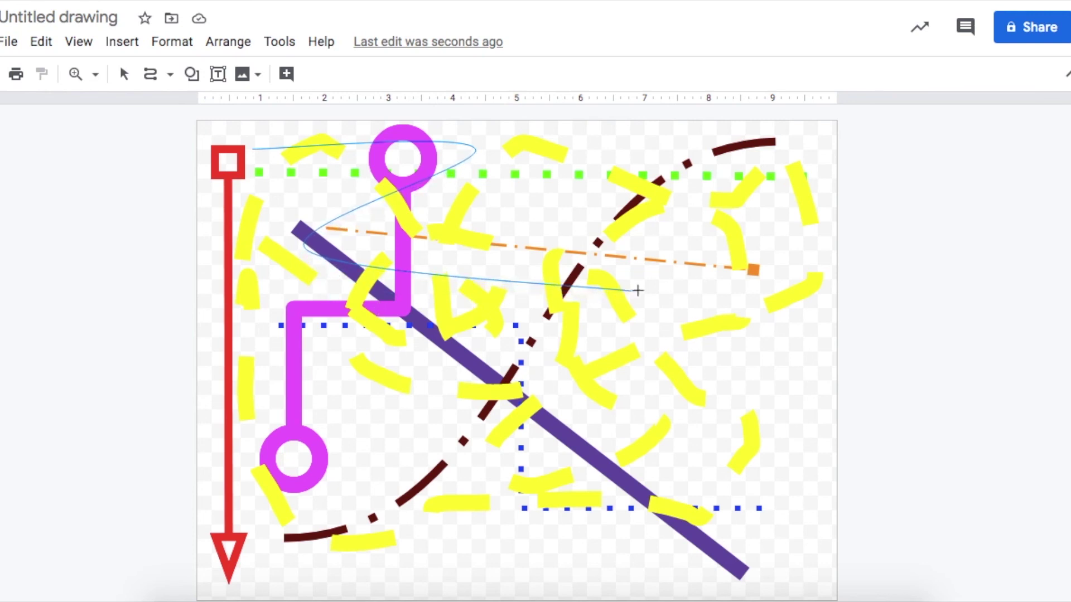
left_click(697, 202)
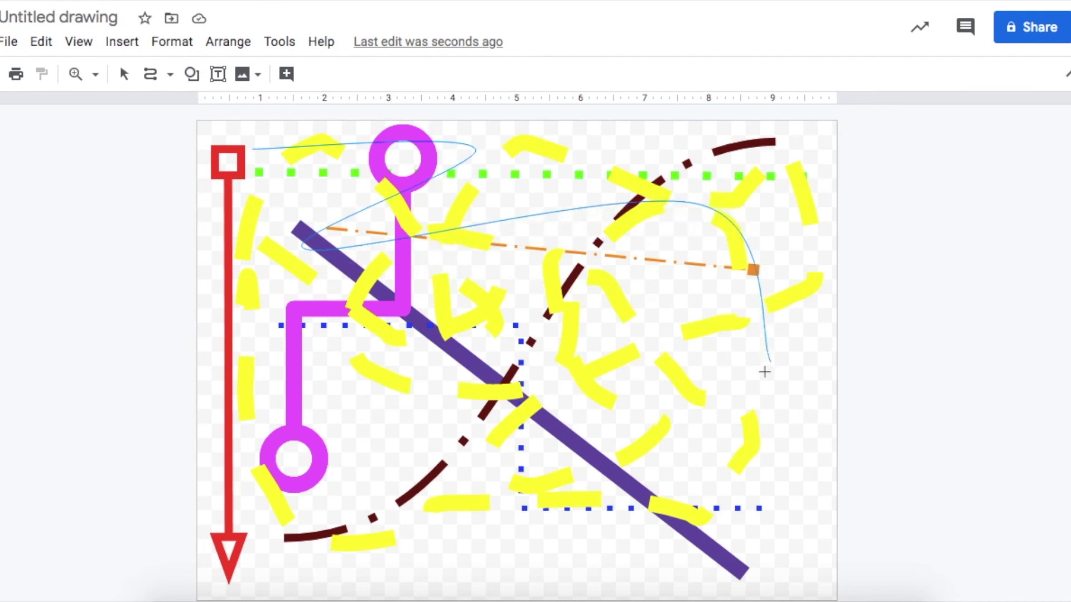
left_click(746, 422)
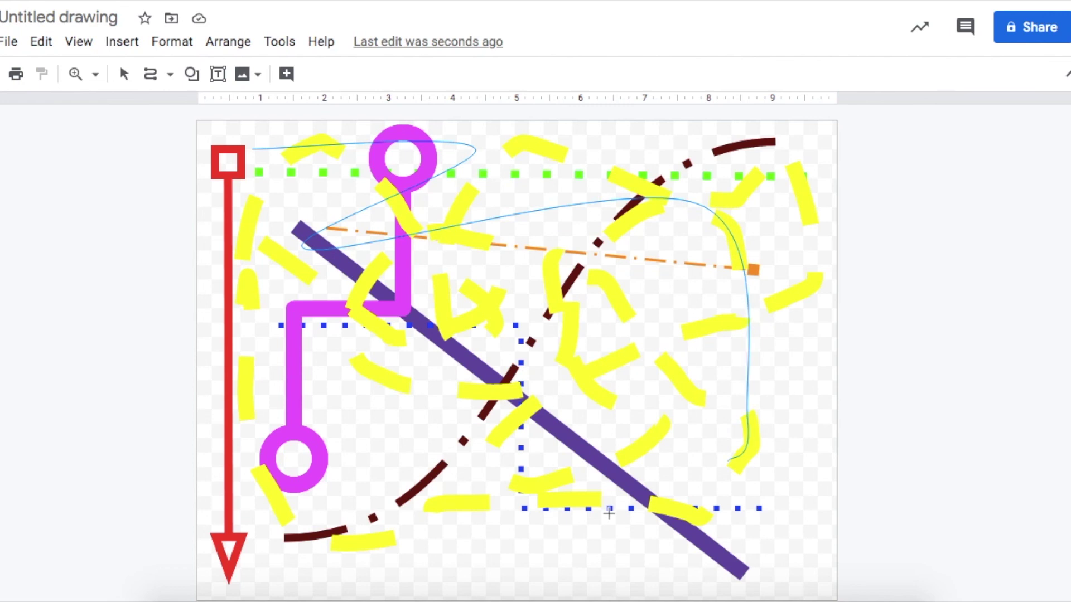
left_click(349, 453)
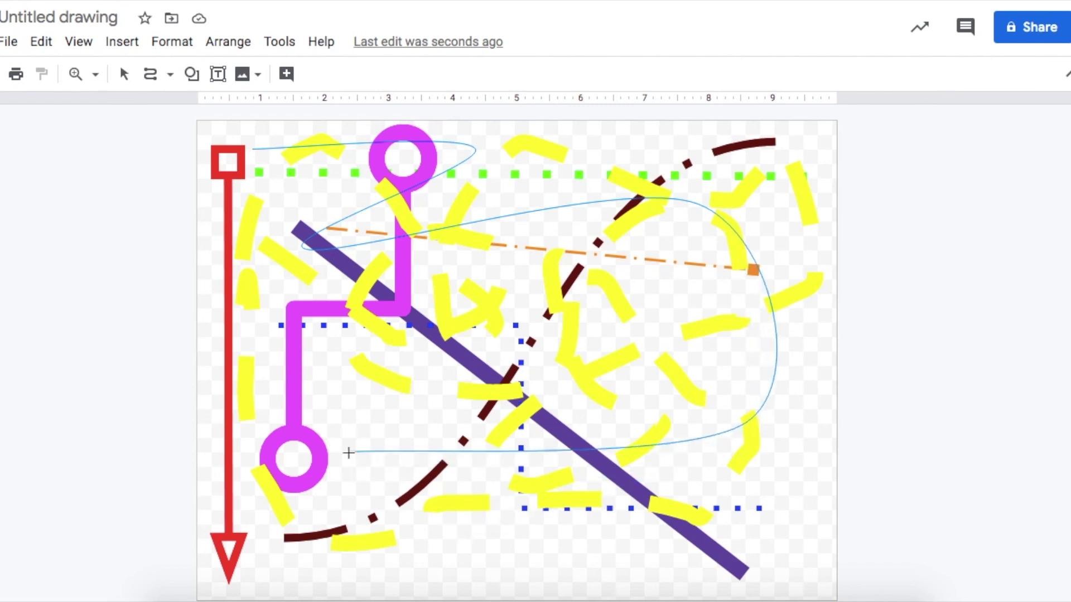
left_click(261, 299)
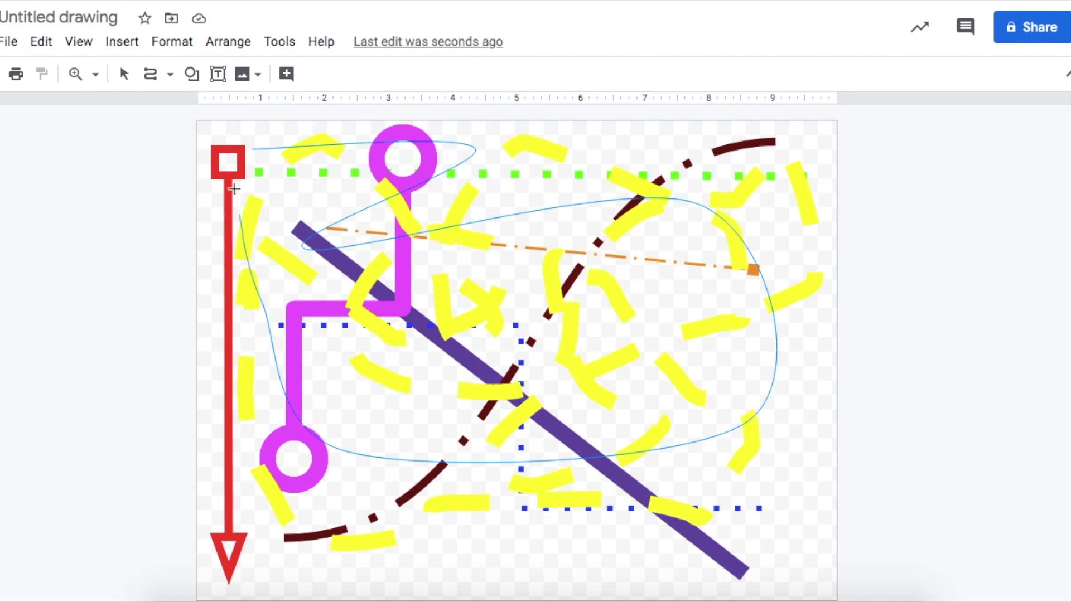
left_click(252, 150)
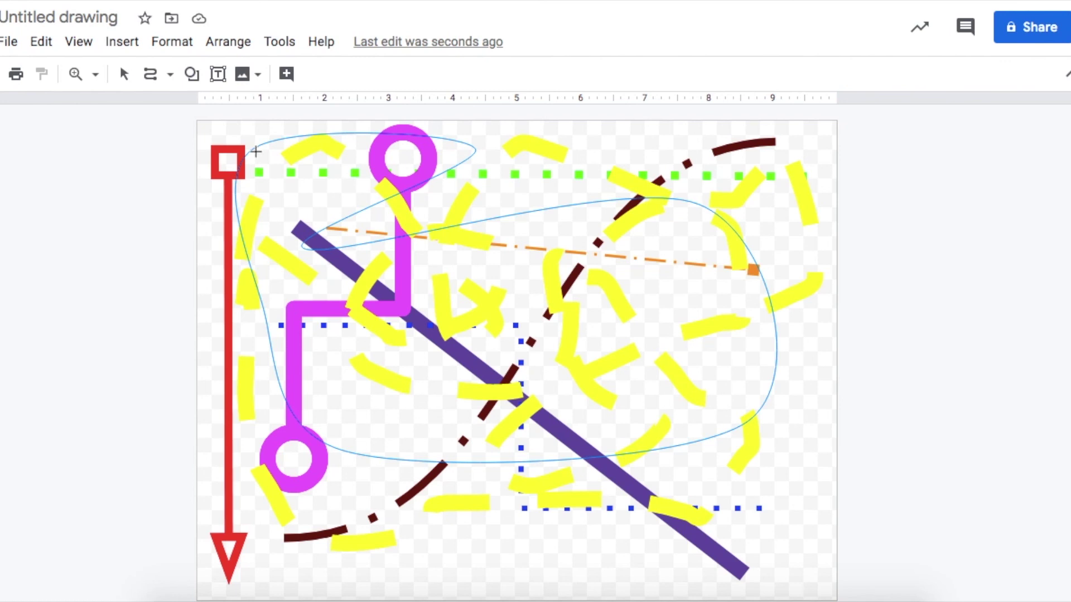
left_click(255, 151)
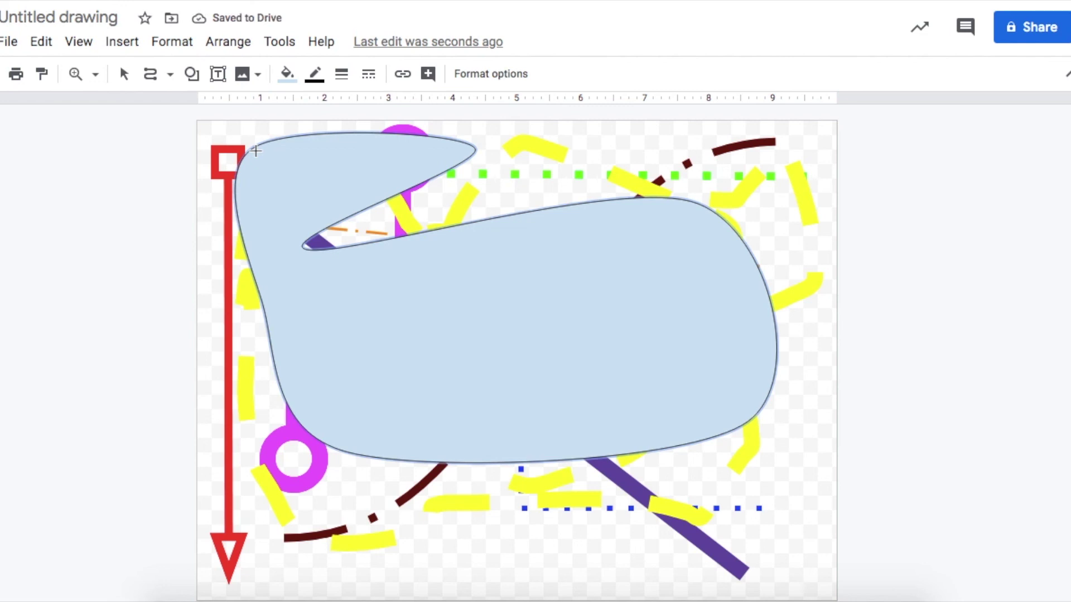
Give the closed curve a dark teal fill and a bright green outline.
left_click(287, 74)
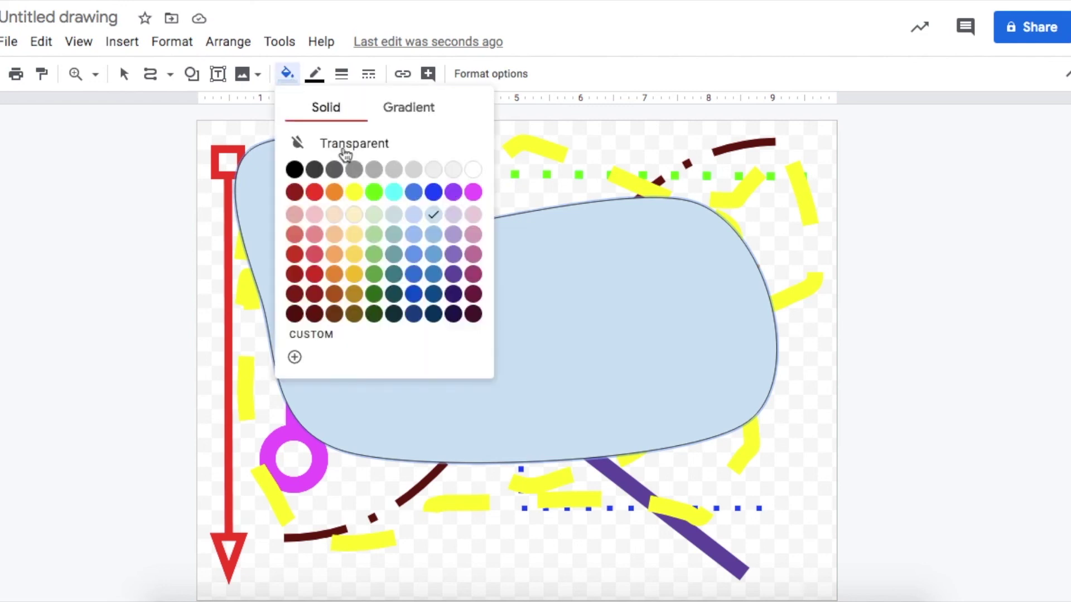
left_click(392, 276)
left_click(316, 75)
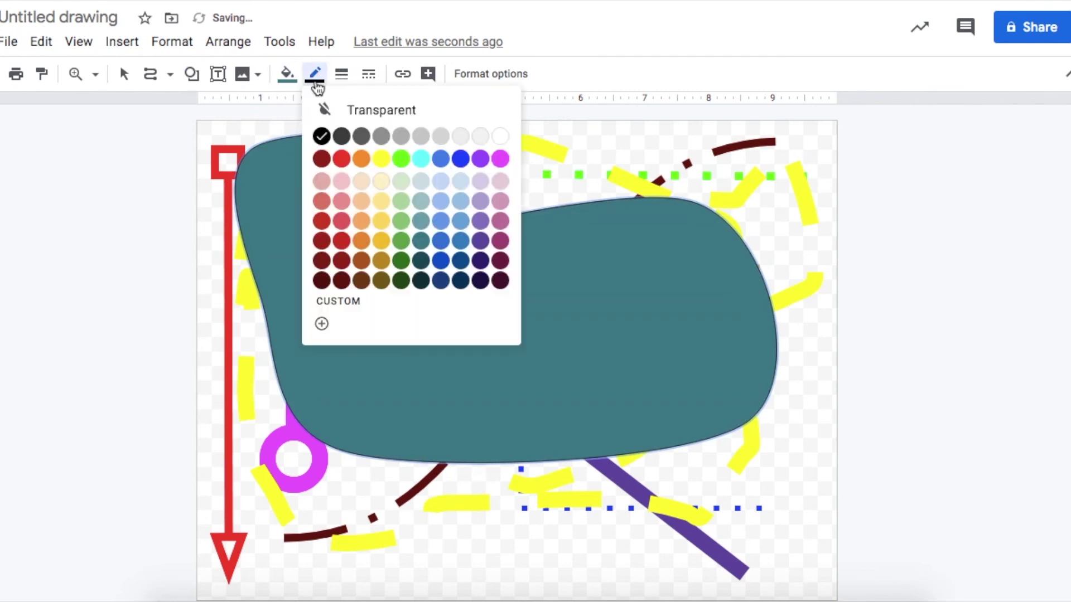
left_click(401, 160)
Set the closed curve's outline to a 12px weight with the long dash-dot style.
left_click(342, 74)
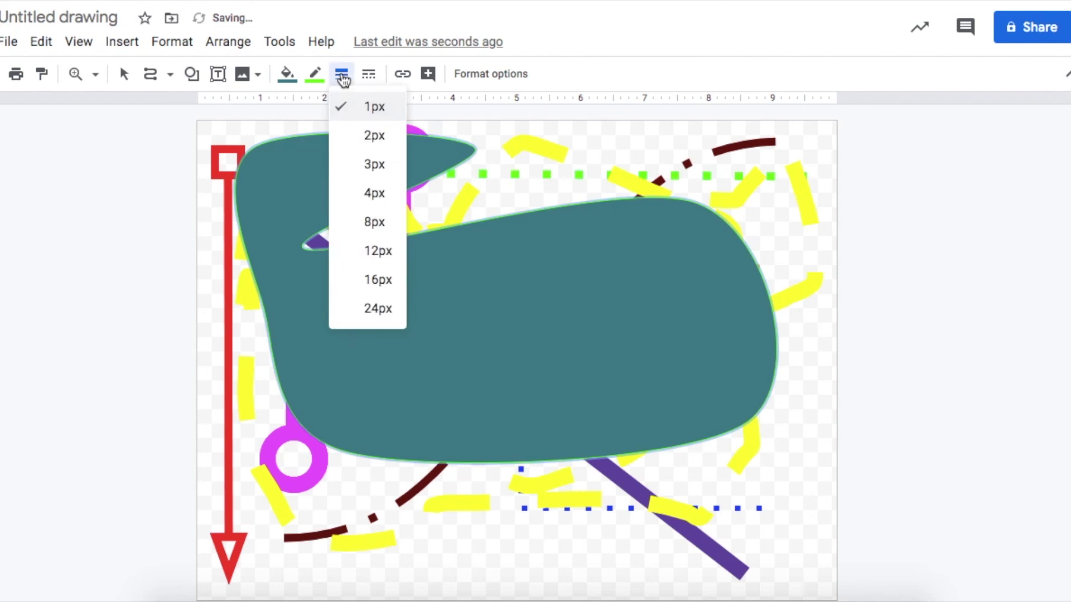
left_click(378, 252)
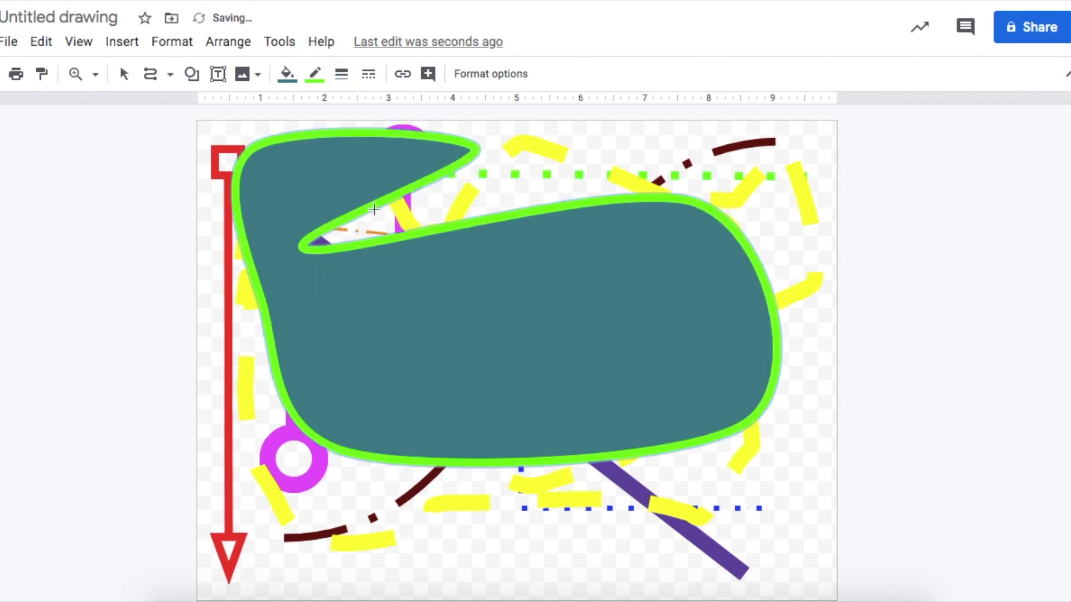
left_click(369, 74)
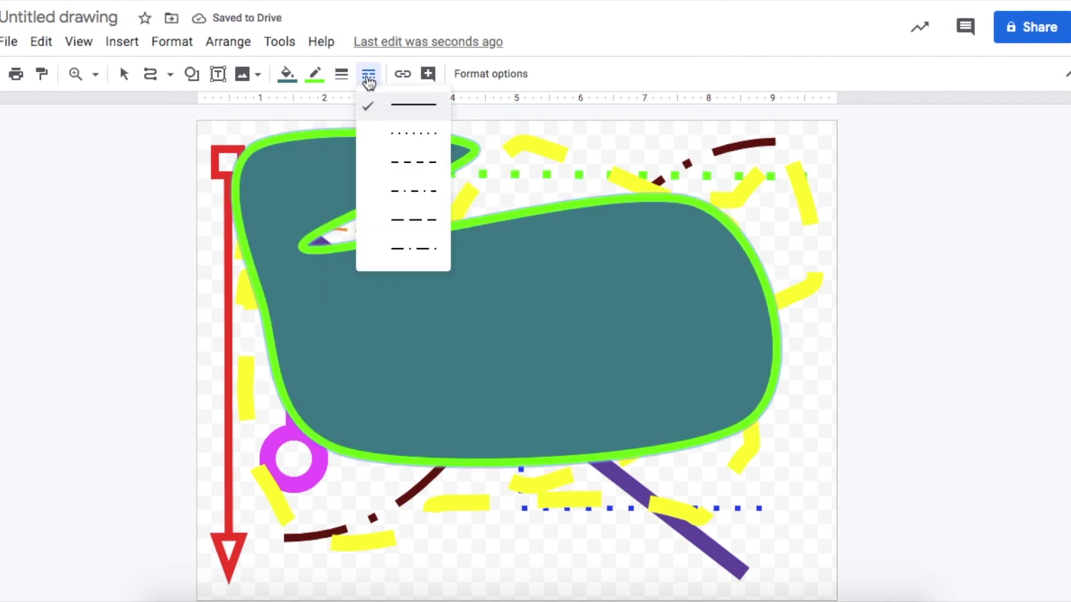
left_click(420, 247)
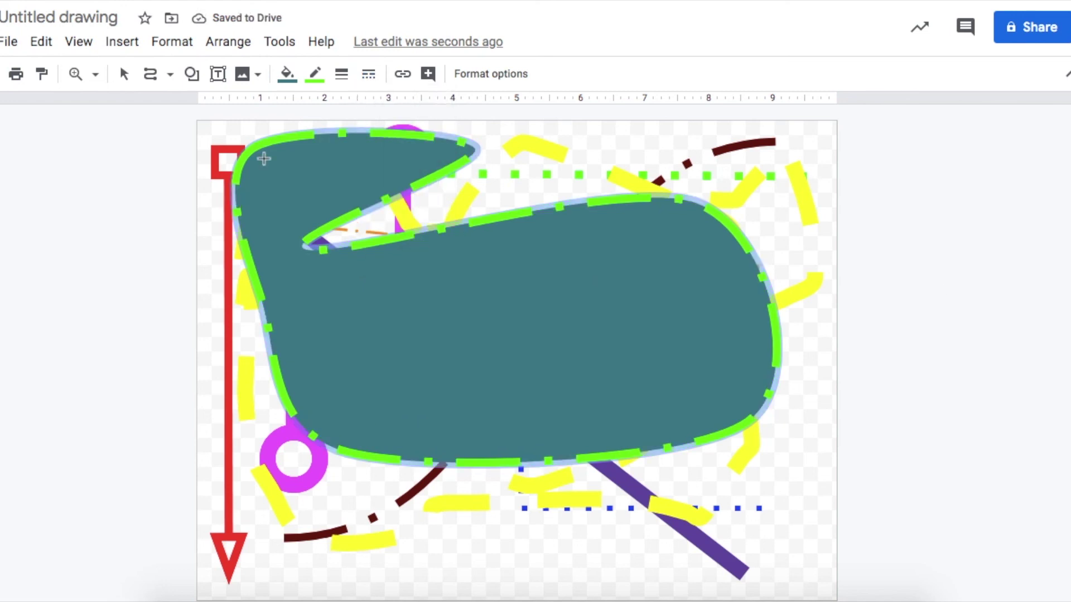
Draw a closed polyline shape over the curve, with a peak near the canvas's upper edge and a triangular notch in its lower side.
left_click(170, 75)
left_click(200, 255)
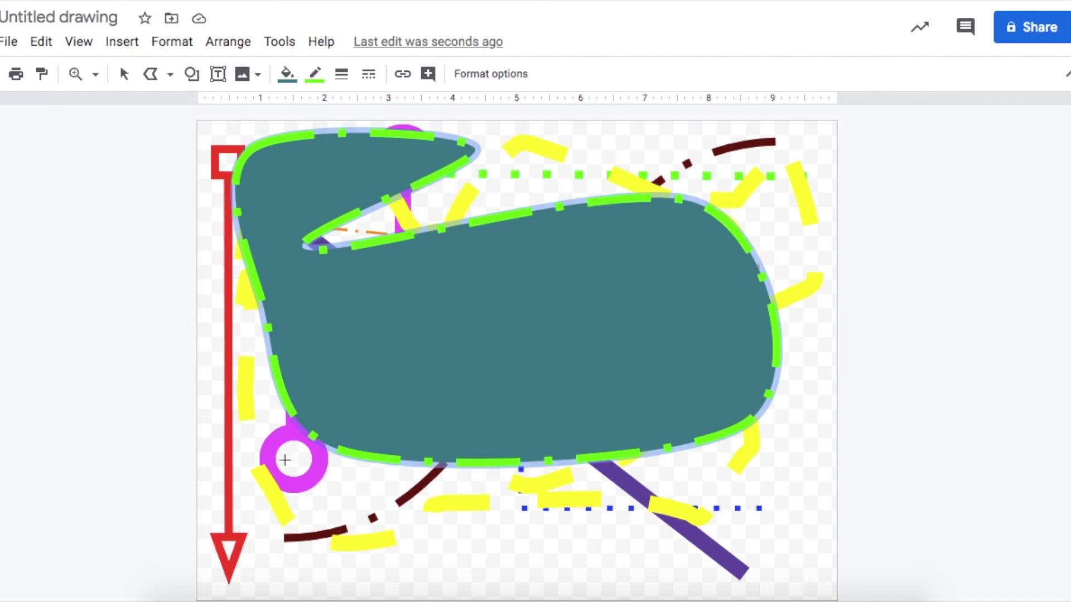
left_click_drag(240, 482, 555, 138)
left_click(556, 140)
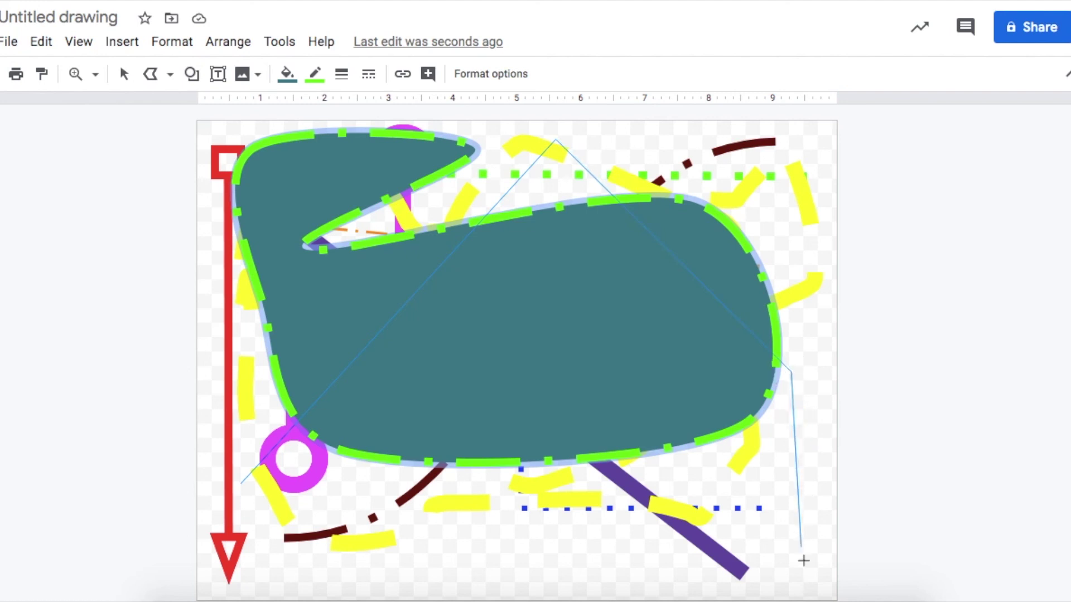
left_click(578, 348)
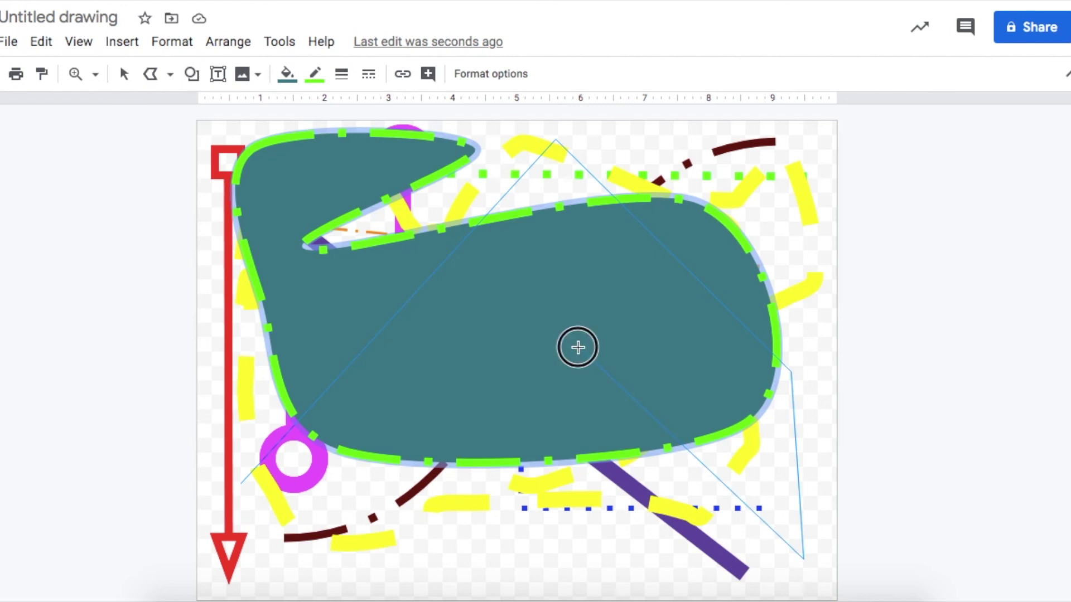
left_click(541, 522)
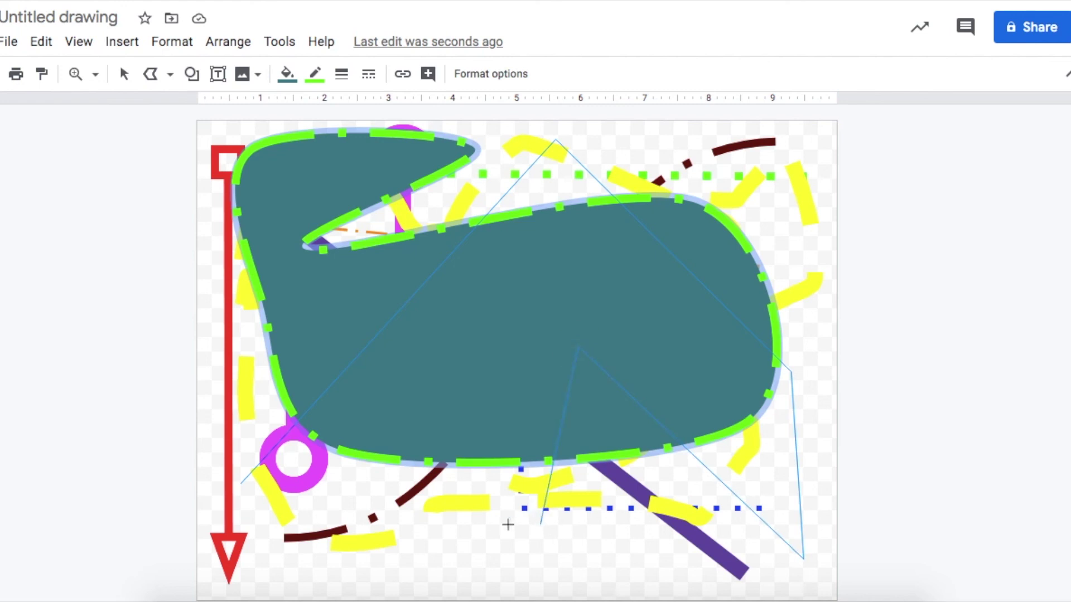
left_click(239, 486)
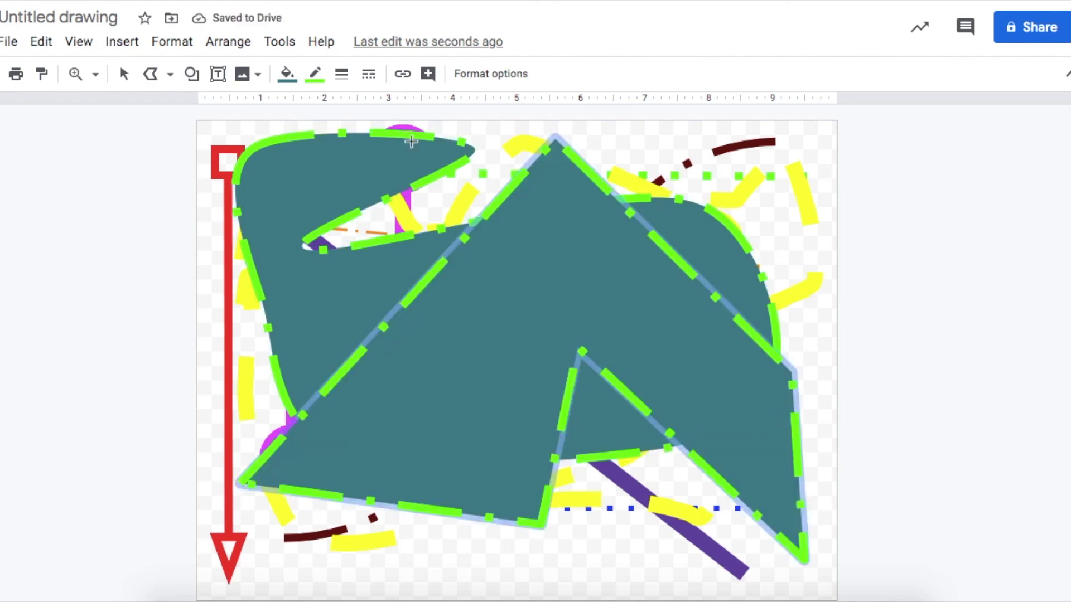
Format the polyline shape with a bright cyan fill and a black dotted outline.
left_click(286, 73)
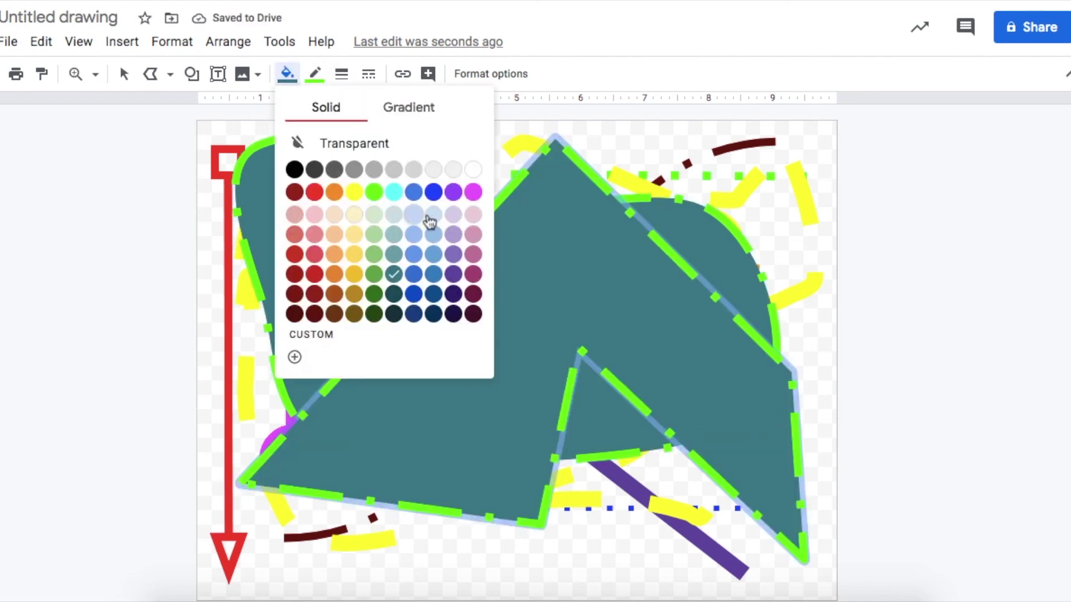
left_click(394, 192)
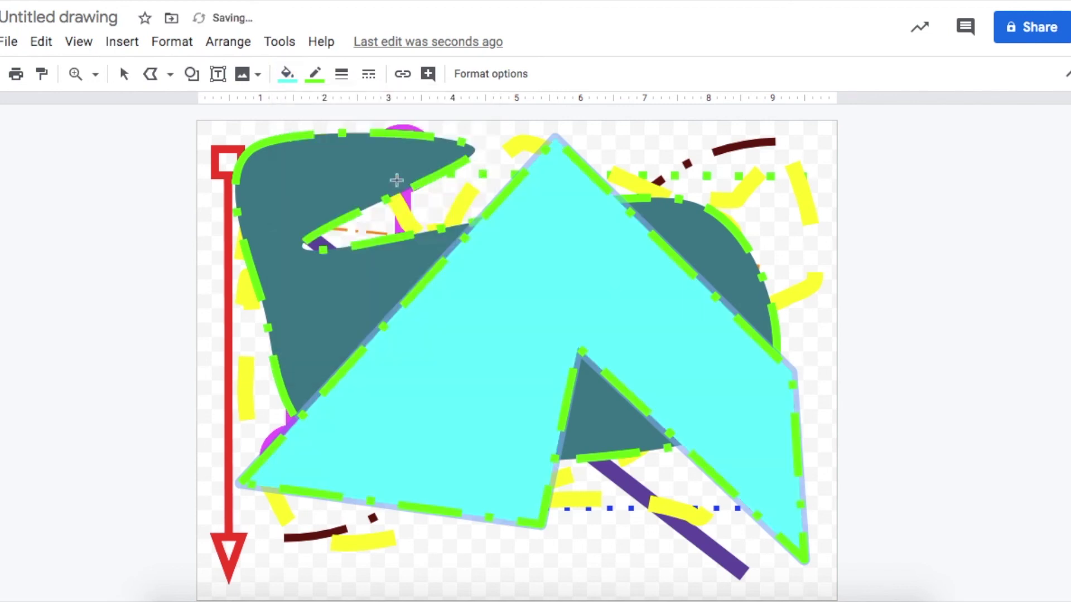
left_click(315, 73)
left_click(321, 137)
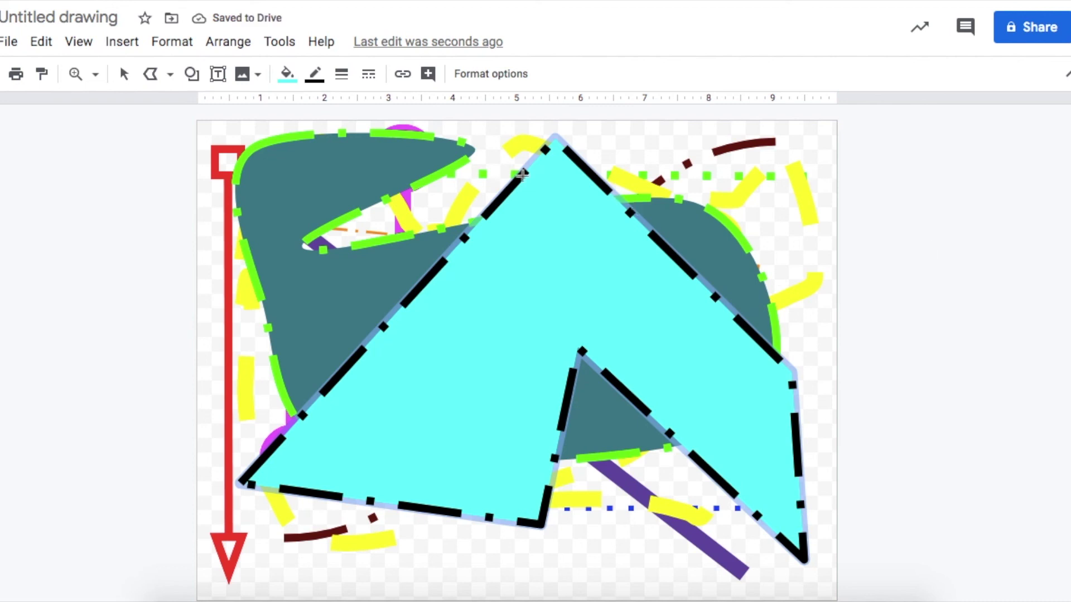
left_click(369, 74)
left_click(398, 138)
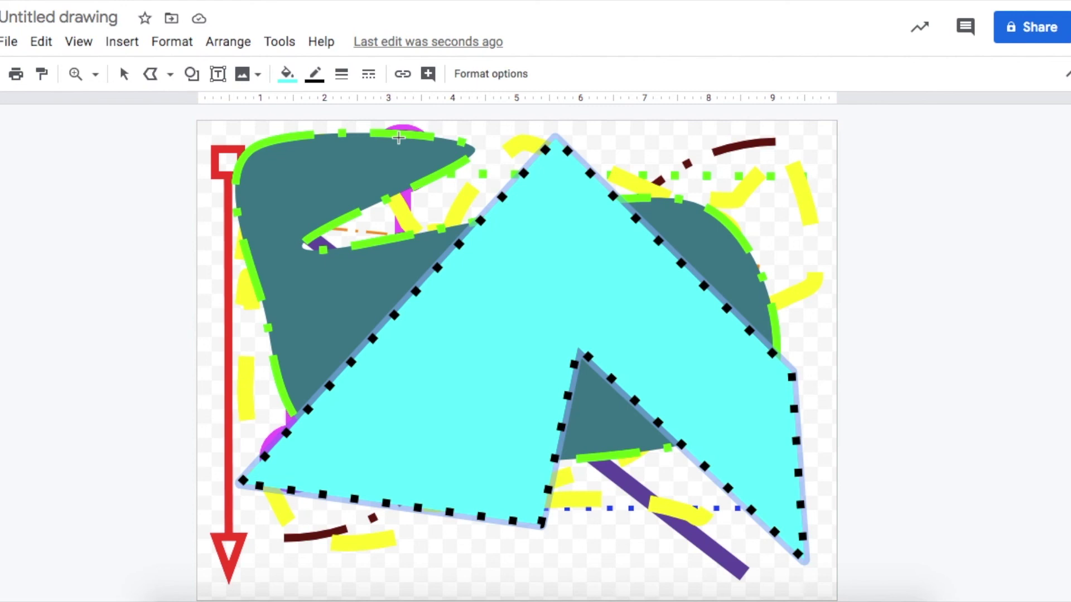
Display the available line types.
left_click(149, 74)
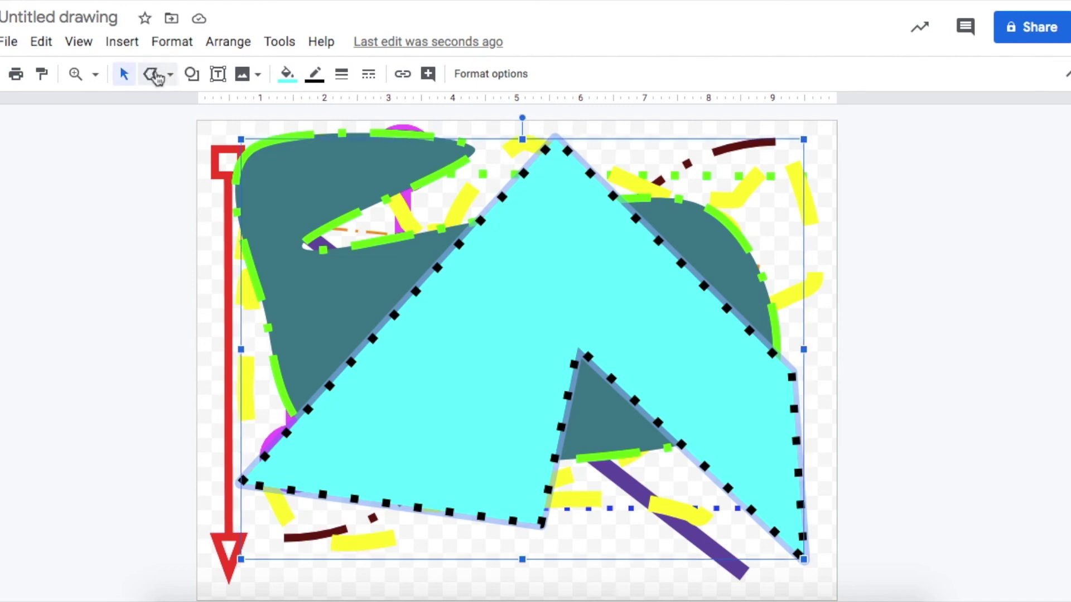
left_click(170, 75)
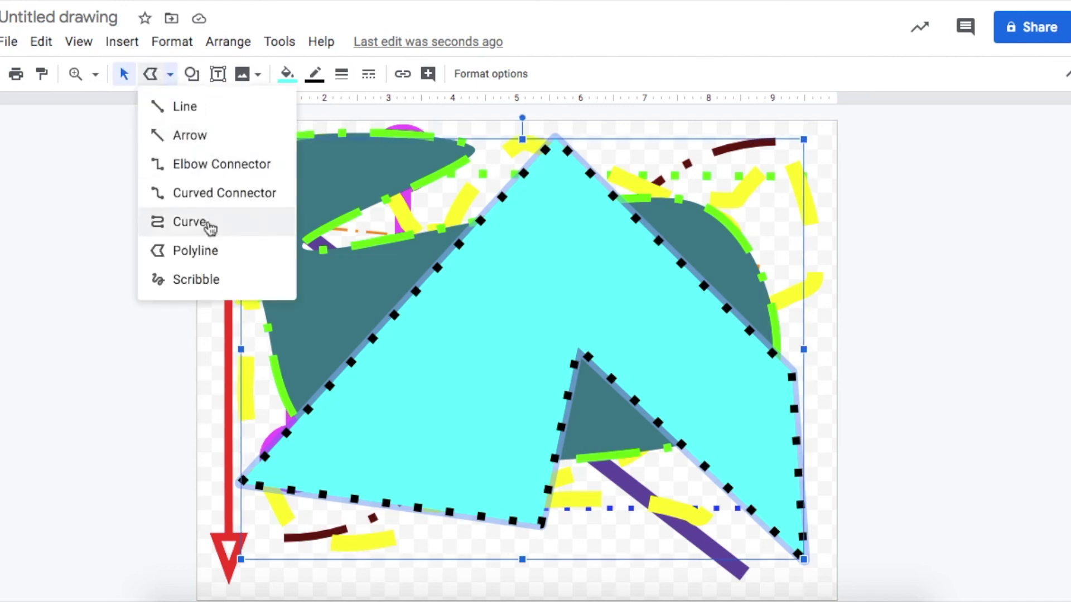